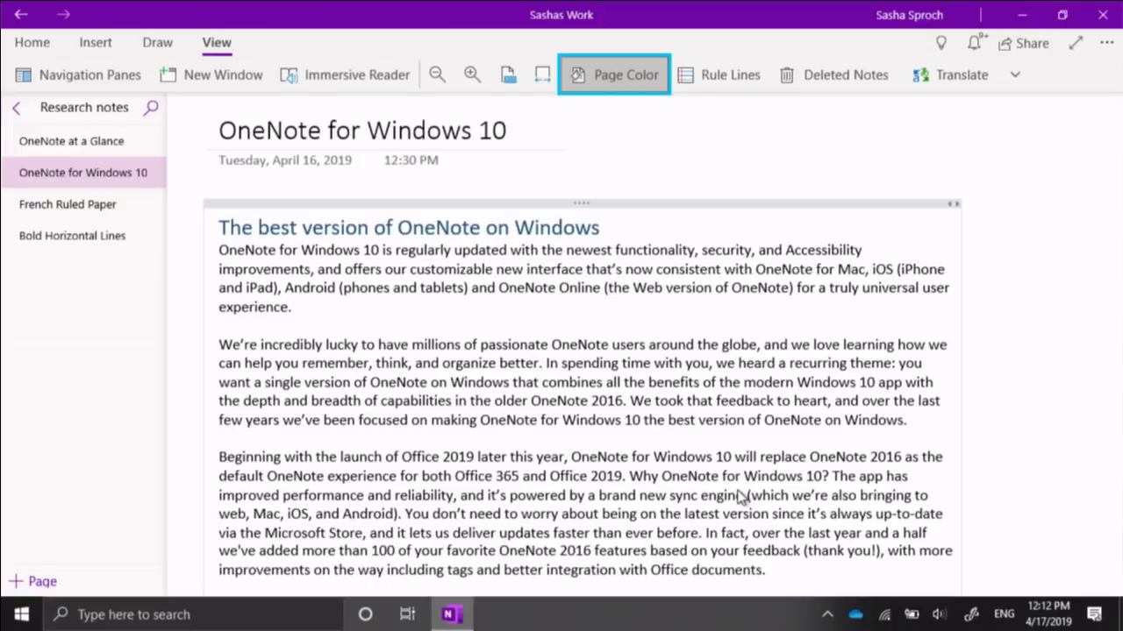
# Step: Set the background colour of the OneNote for Windows 10 page to Purple Mist
pyautogui.press('Return')
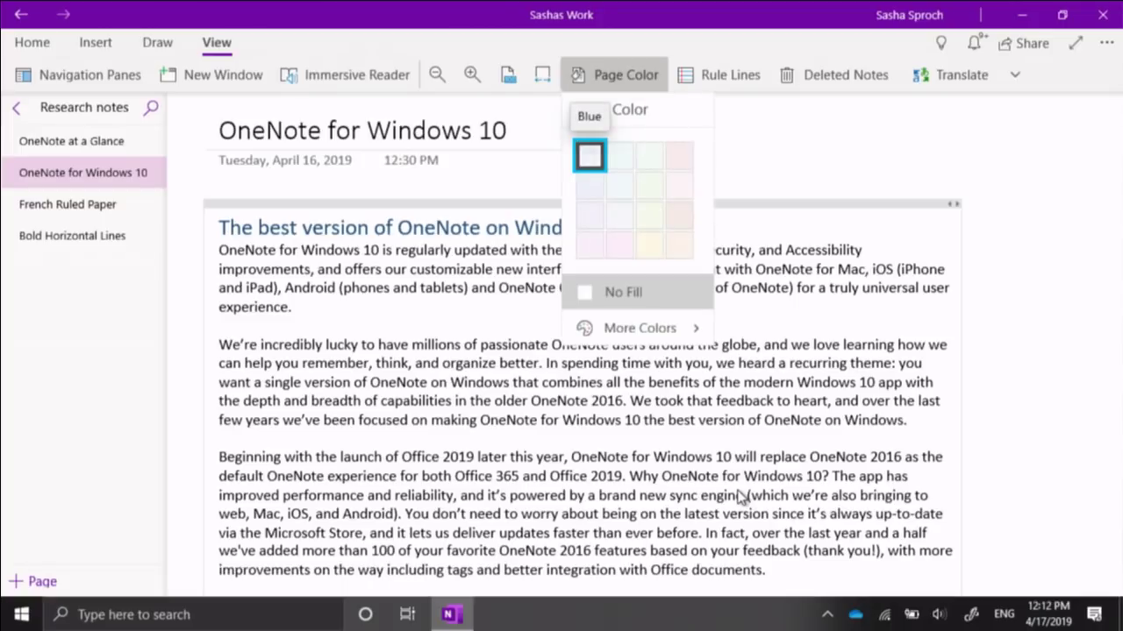
pyautogui.press('Right')
pyautogui.press('Right')
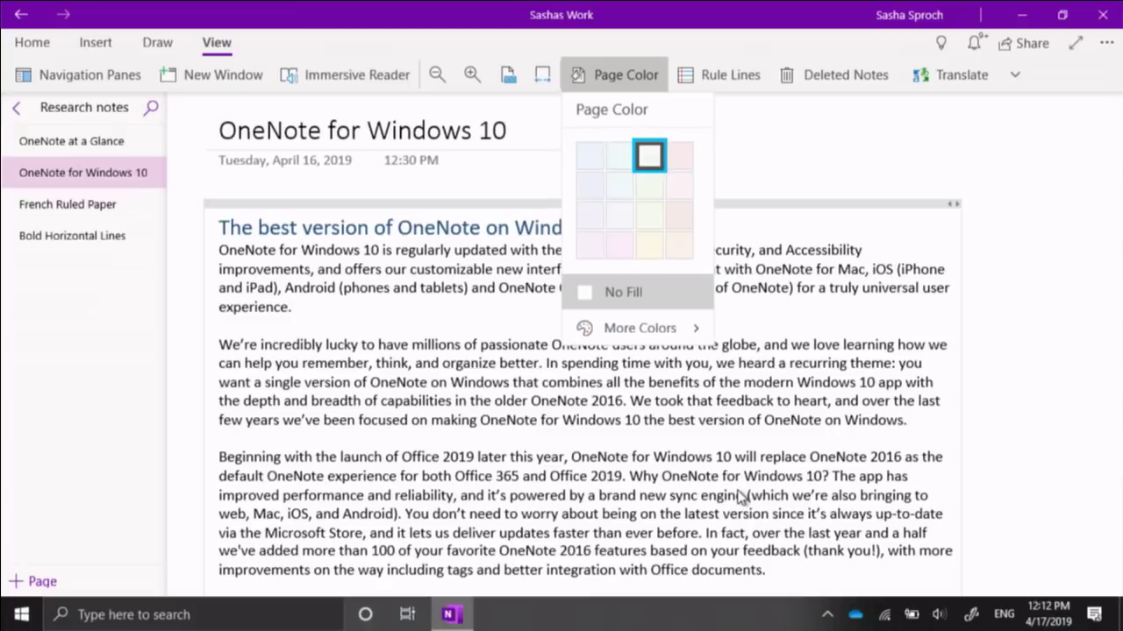
pyautogui.press('Right')
pyautogui.press('Right')
pyautogui.press('Right')
pyautogui.press('Right')
pyautogui.press('Right')
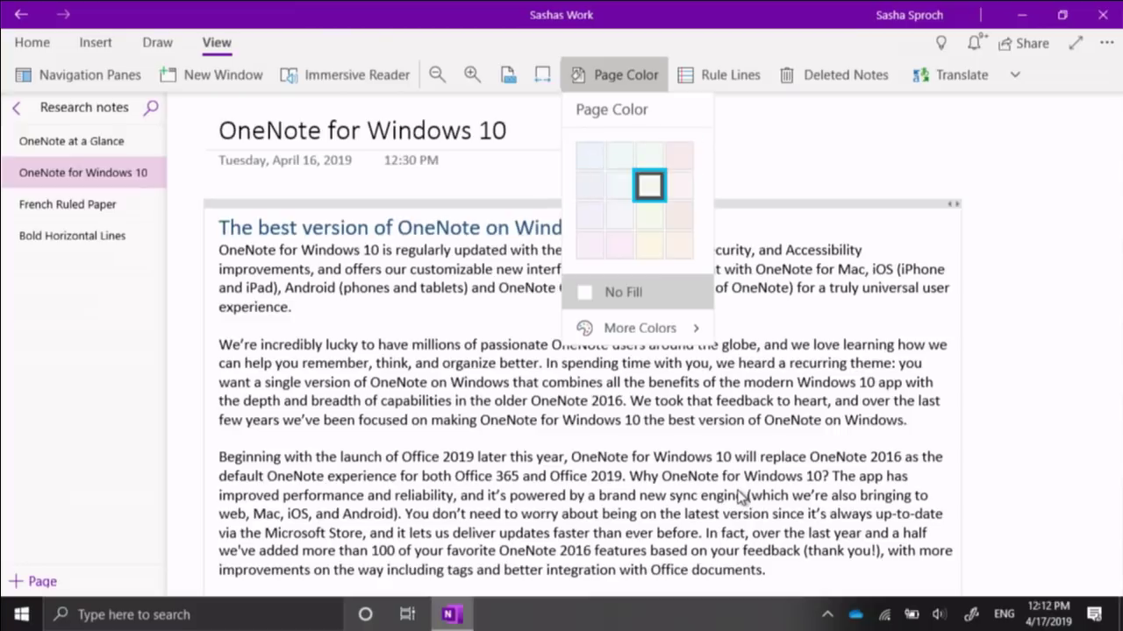
pyautogui.press('Right')
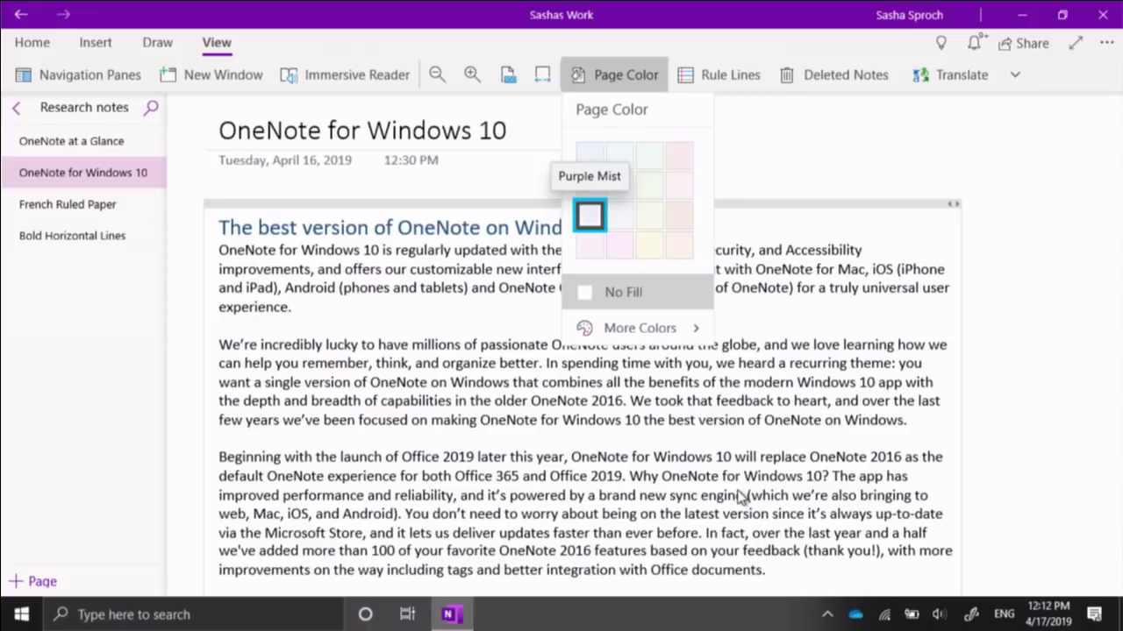
pyautogui.press('Return')
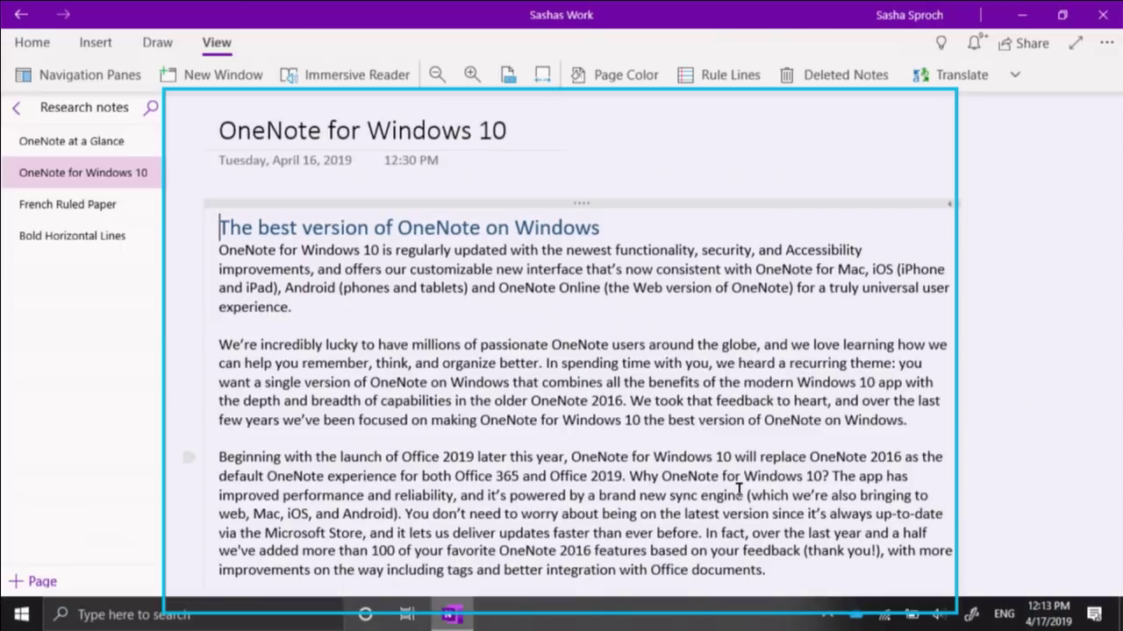
# Step: Open the OneNote for Windows 10 page in the Immersive Reader
pyautogui.press('Tab')
pyautogui.press('Tab')
pyautogui.press('Tab')
pyautogui.press('Tab')
pyautogui.press('Tab')
pyautogui.press('Tab')
pyautogui.press('Tab')
pyautogui.press('Tab')
pyautogui.press('Tab')
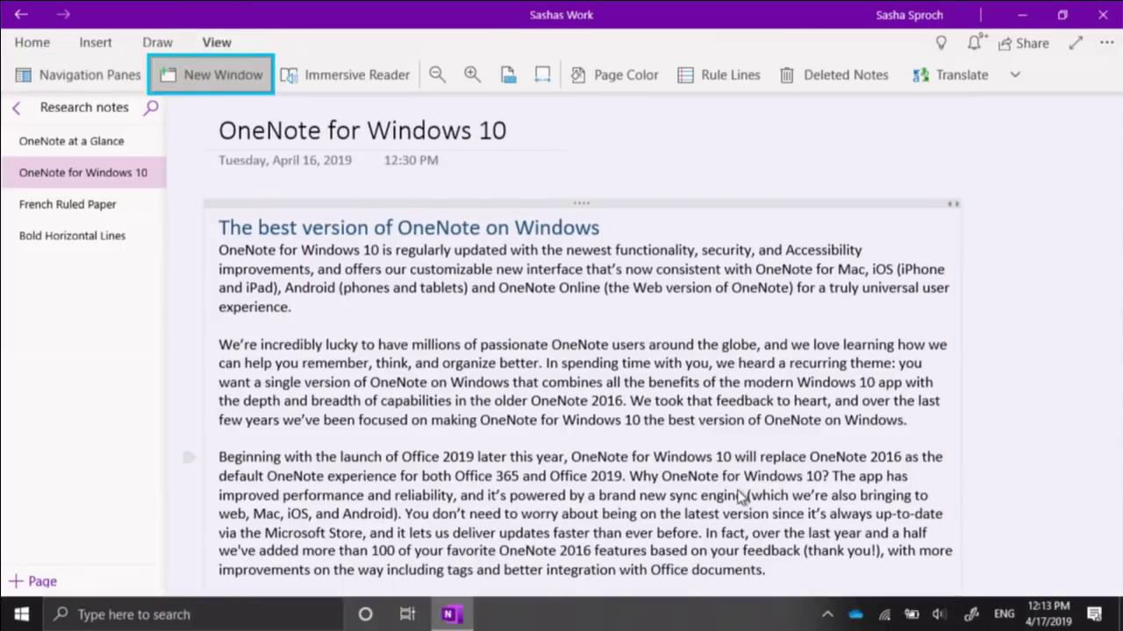
pyautogui.press('Tab')
pyautogui.press('Return')
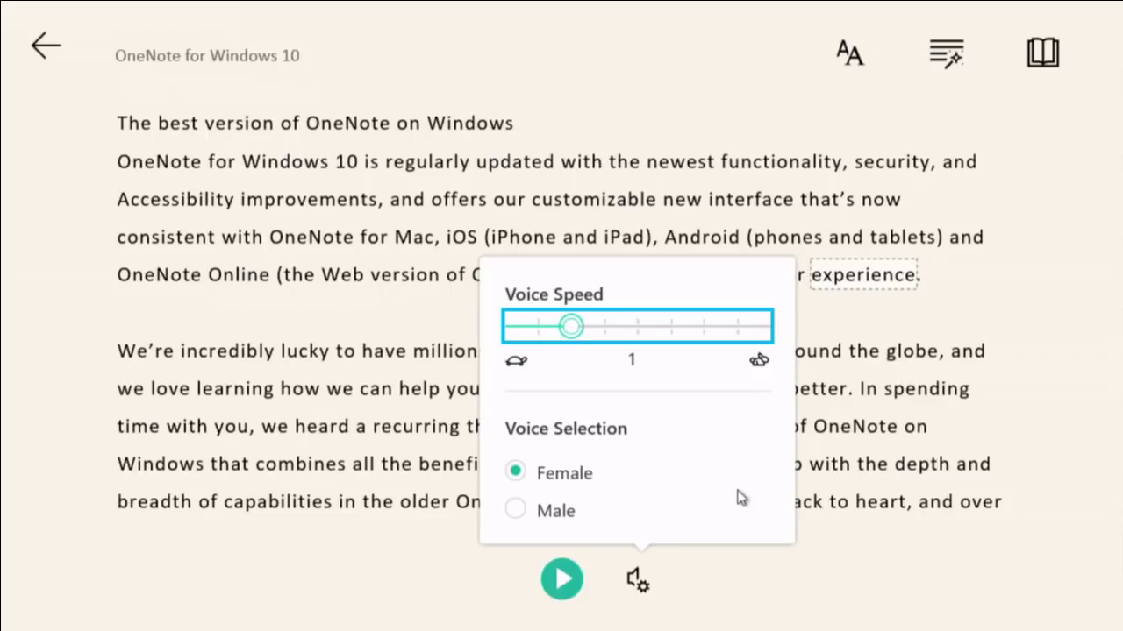
# Step: Change the read-aloud voice selection to Male and close the voice settings
pyautogui.press('Tab')
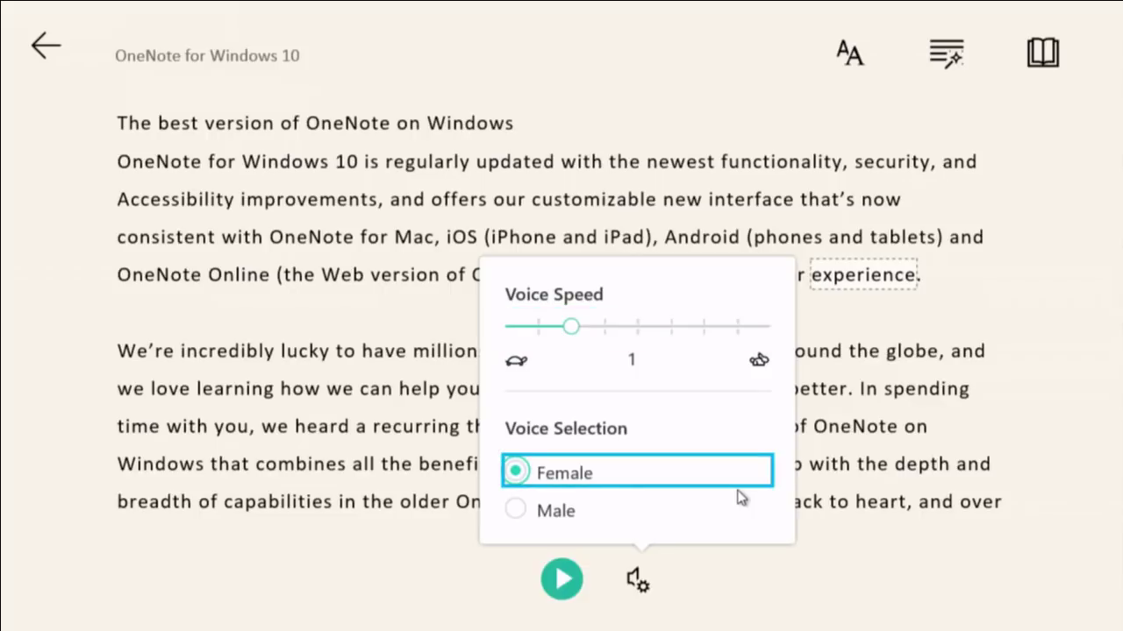
pyautogui.press('Down')
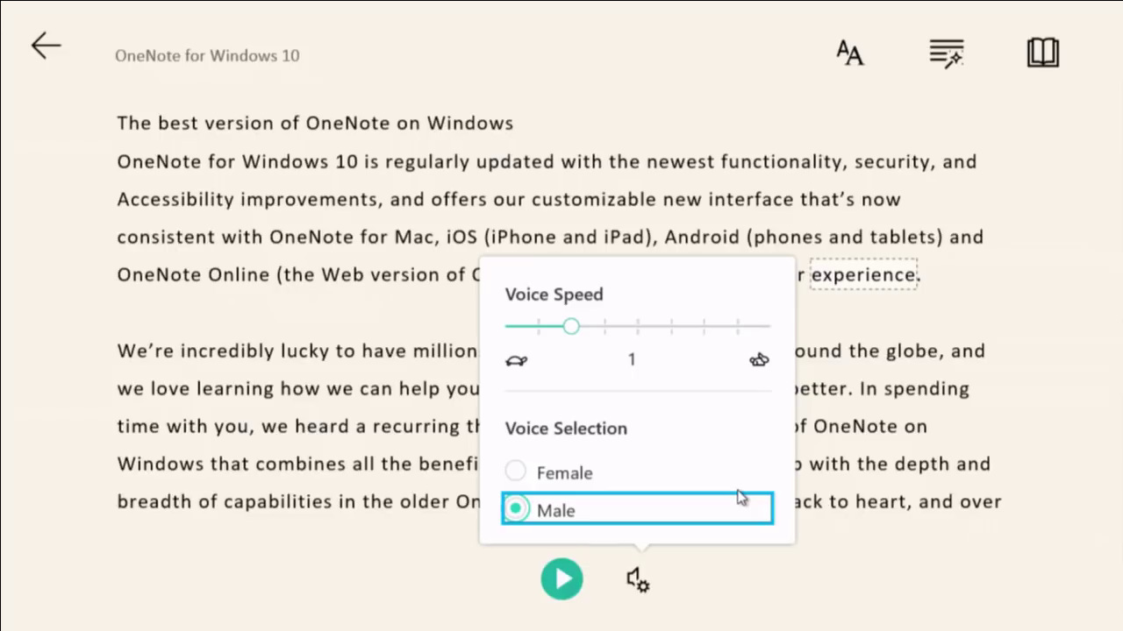
pyautogui.press('Escape')
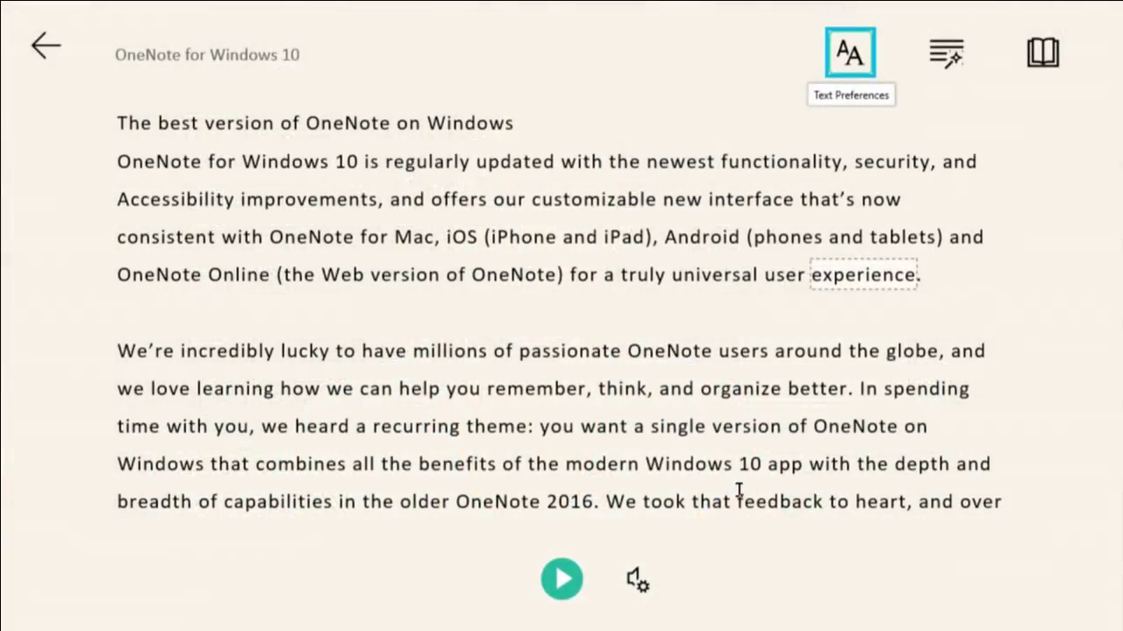
# Step: Set the Immersive Reader text size to 42 and turn on Increase Spacing in the text preferences
pyautogui.press('Return')
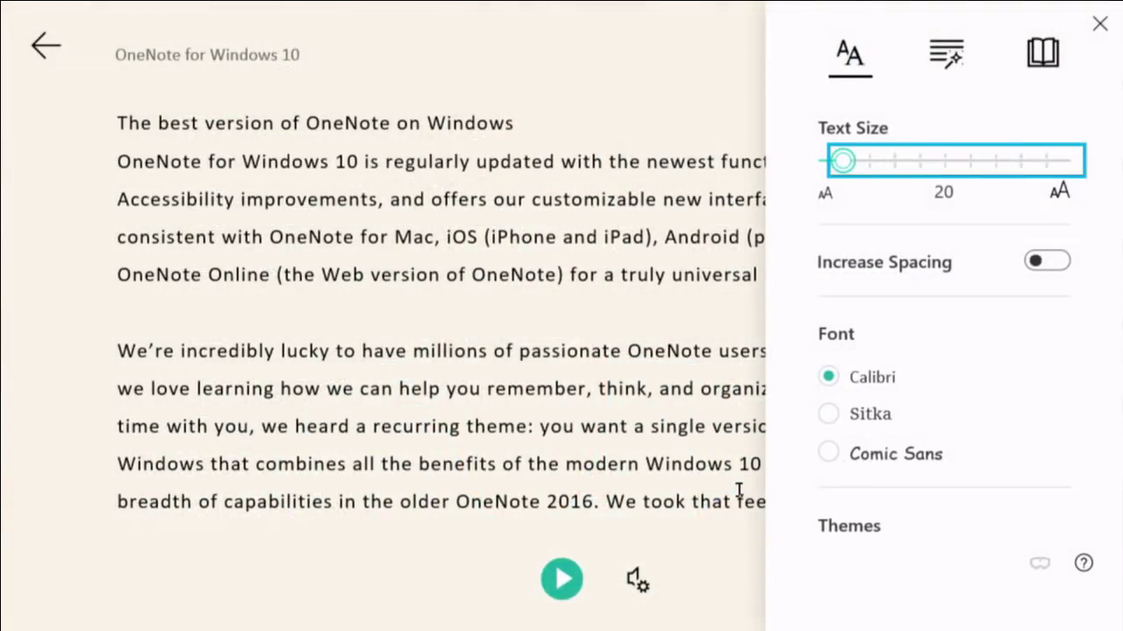
pyautogui.press('Right')
pyautogui.press('Right')
pyautogui.press('Right')
pyautogui.press('Right')
pyautogui.press('Right')
pyautogui.press('Right')
pyautogui.press('Right')
pyautogui.press('Right')
pyautogui.press('Right')
pyautogui.press('Right')
pyautogui.press('Right')
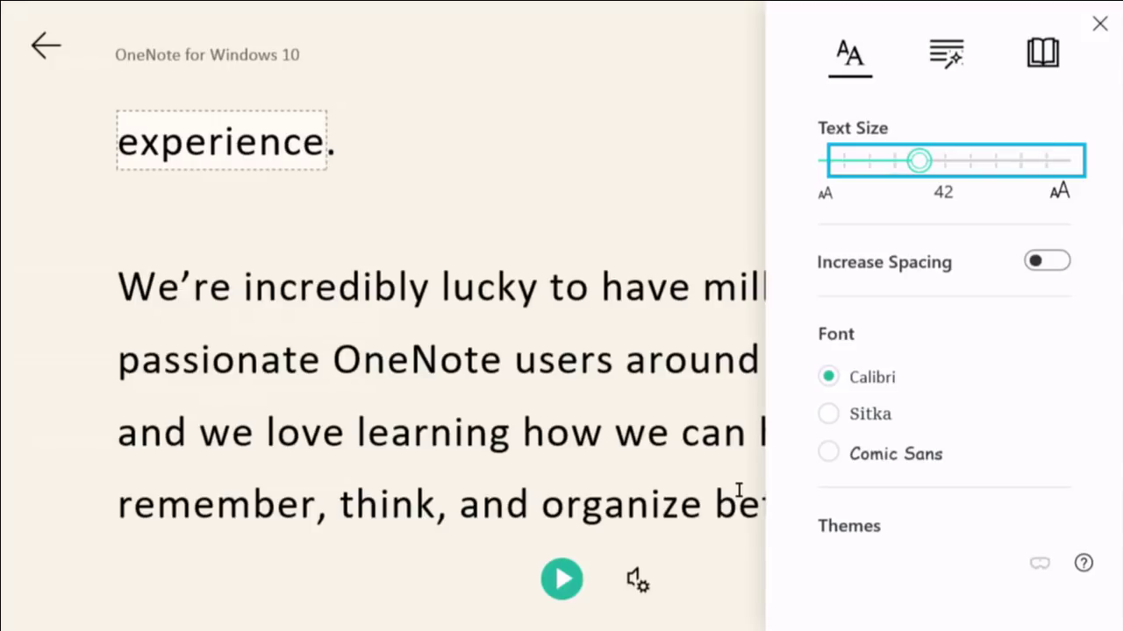
pyautogui.press('Tab')
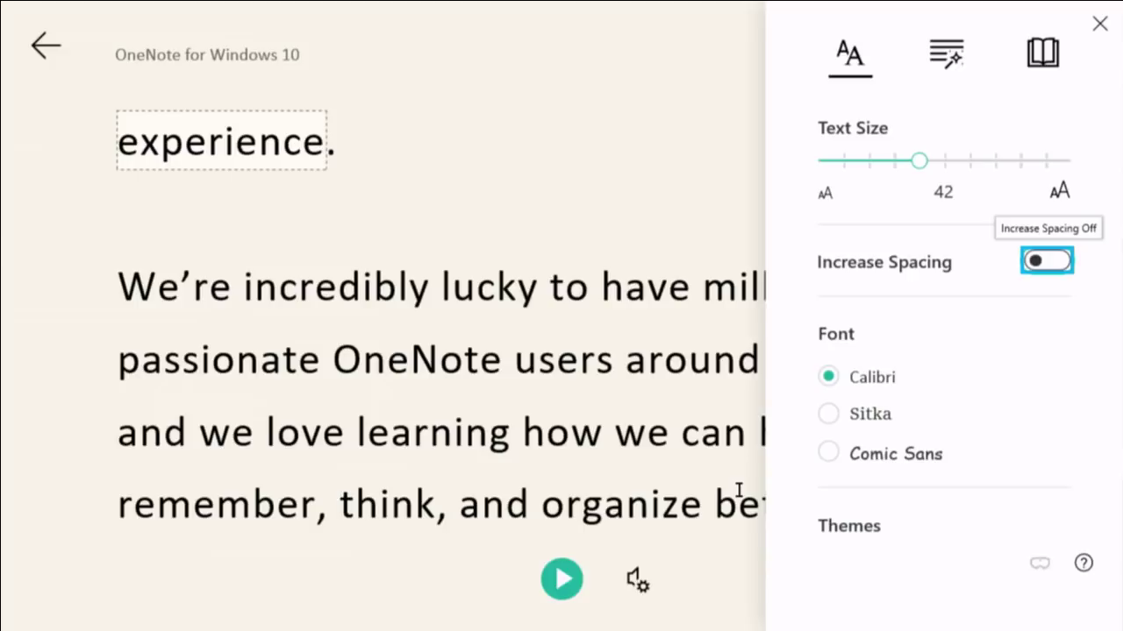
pyautogui.press('space')
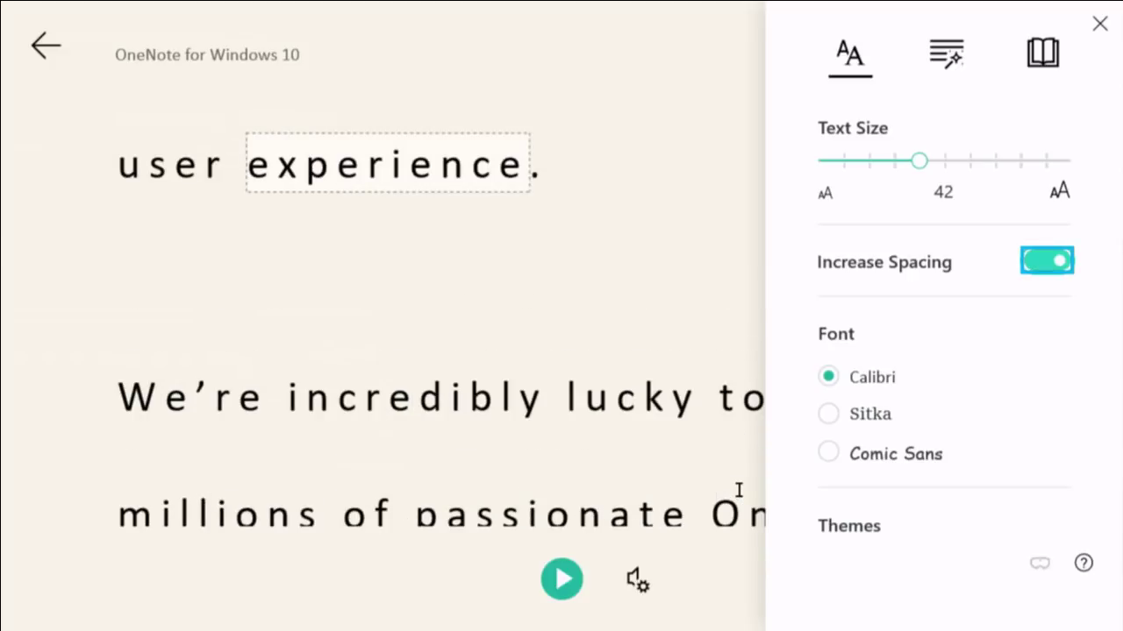
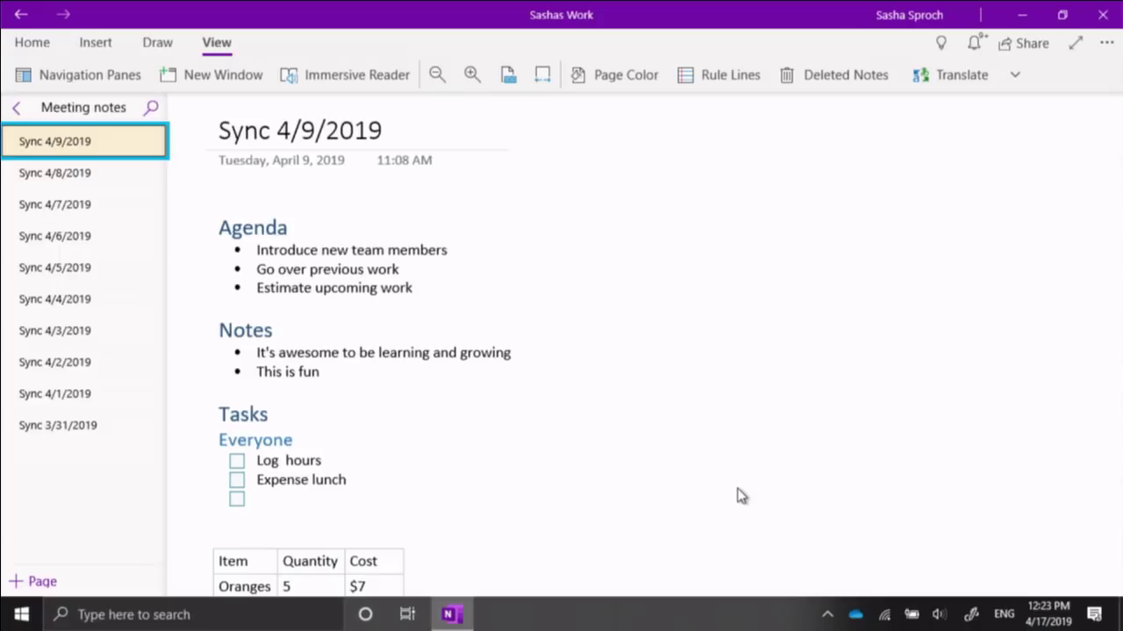
# Step: Go into the Sync 4/9/2019 page body and examine its headings, forward through Notes and Tasks to Everyone, and back again
pyautogui.press('Tab')
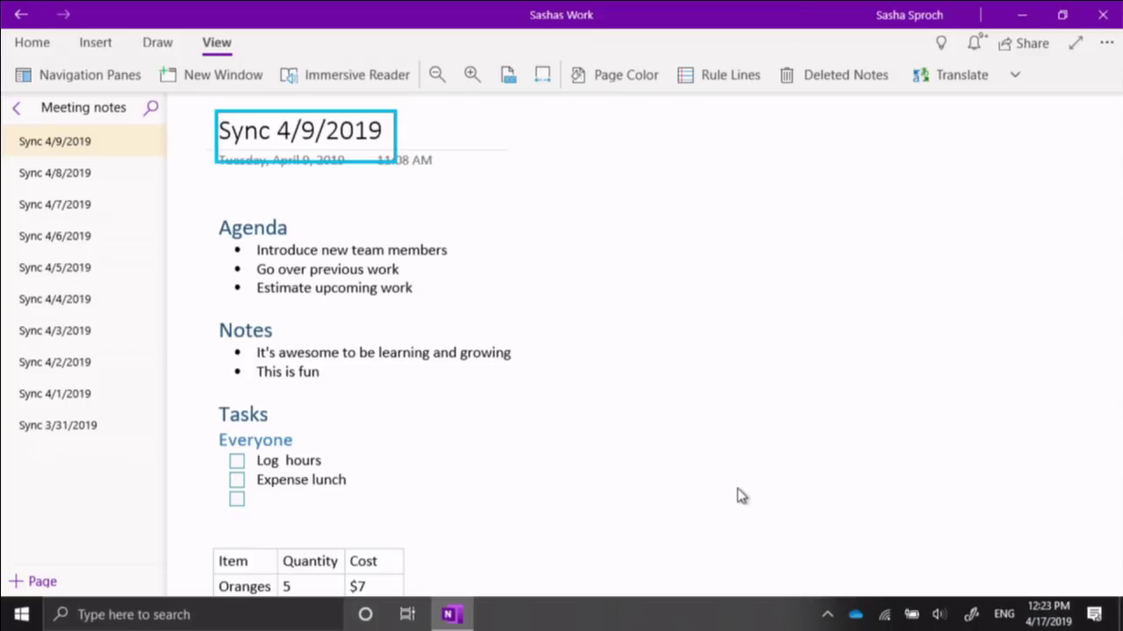
pyautogui.press('Tab')
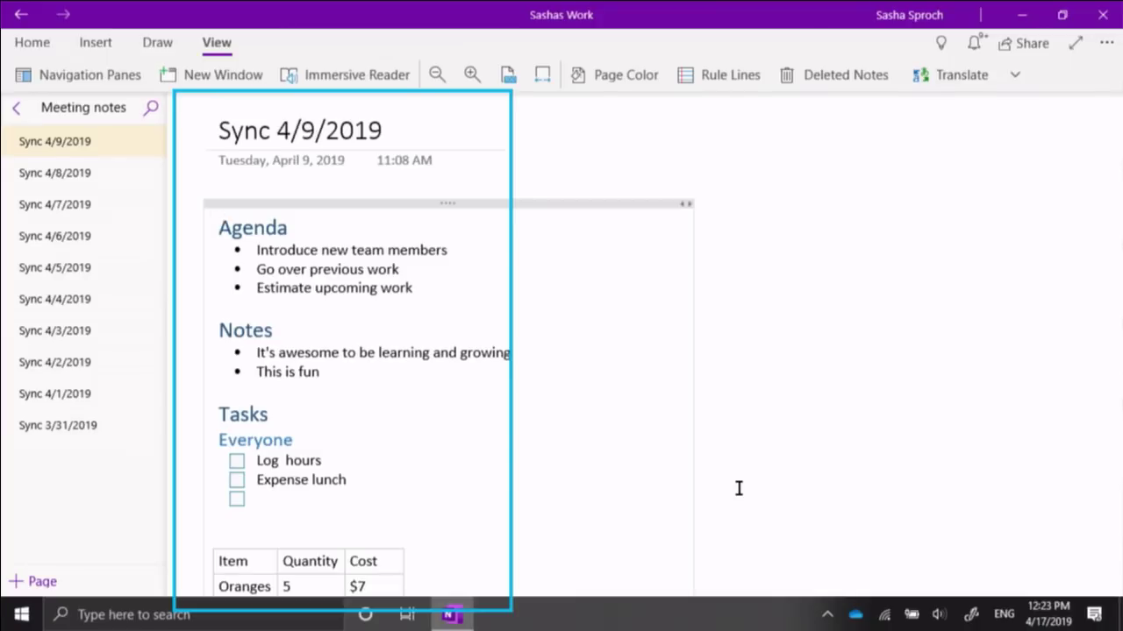
pyautogui.press('h')
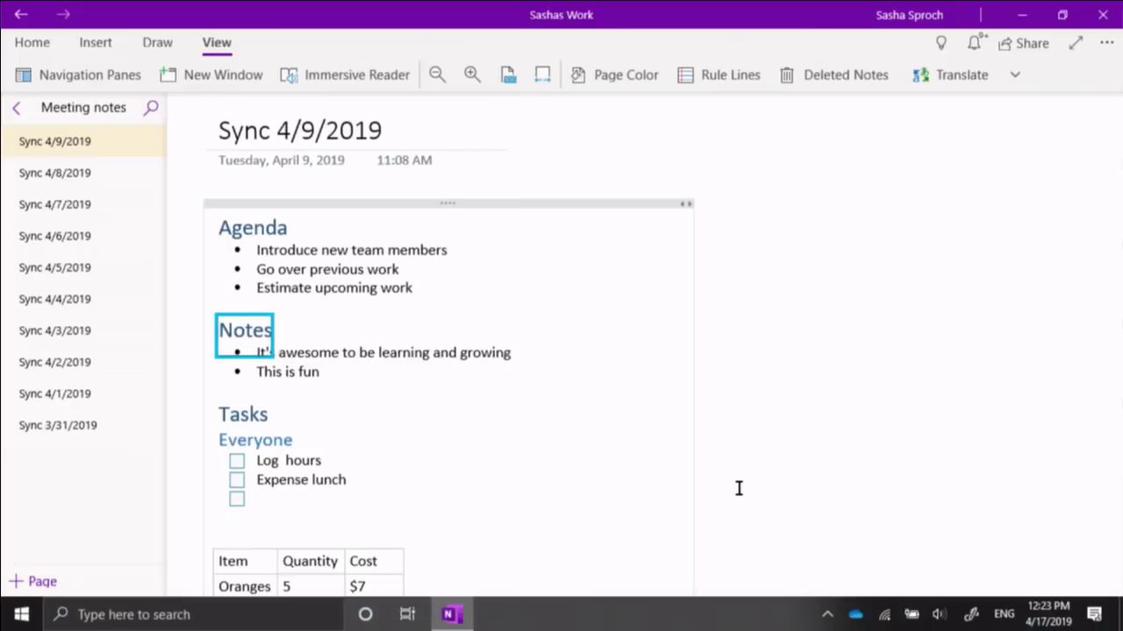
pyautogui.press('h')
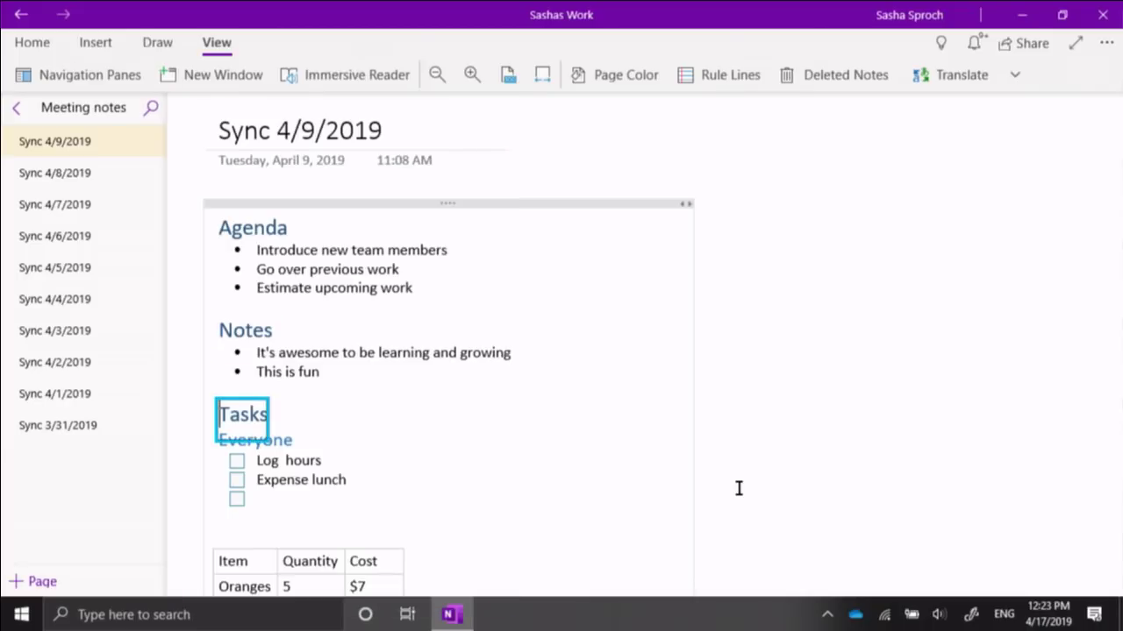
pyautogui.press('h')
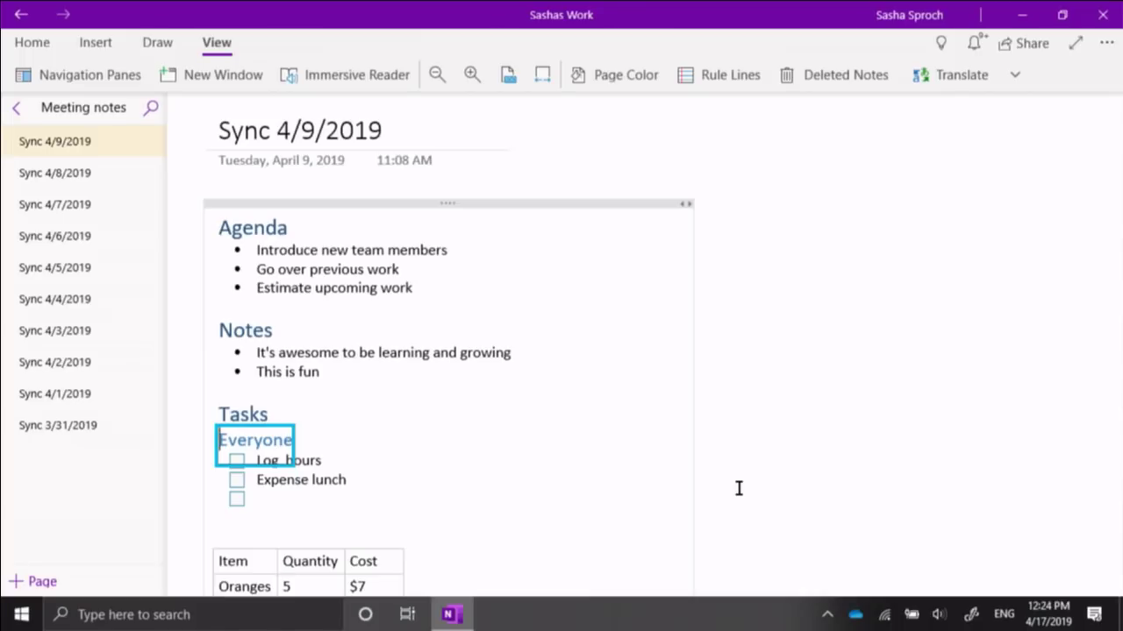
pyautogui.hotkey('shift', 'h')
pyautogui.hotkey('shift', 'h')
pyautogui.hotkey('shift', 'h')
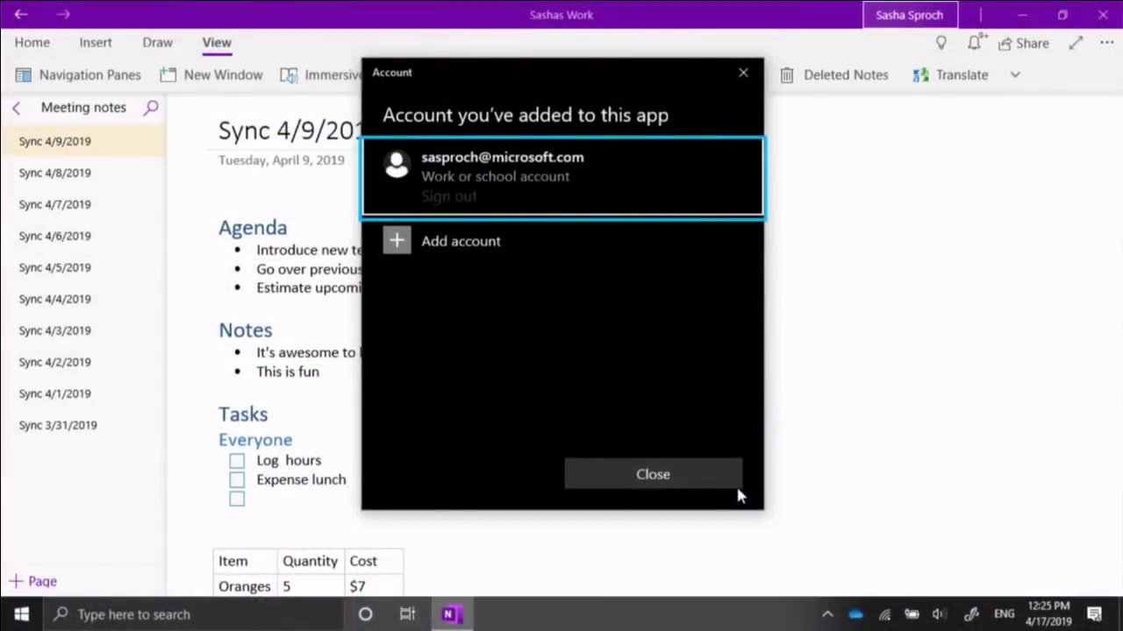
# Step: Review the sign-out and add-account options in the Account dialog, and close it
pyautogui.press('Tab')
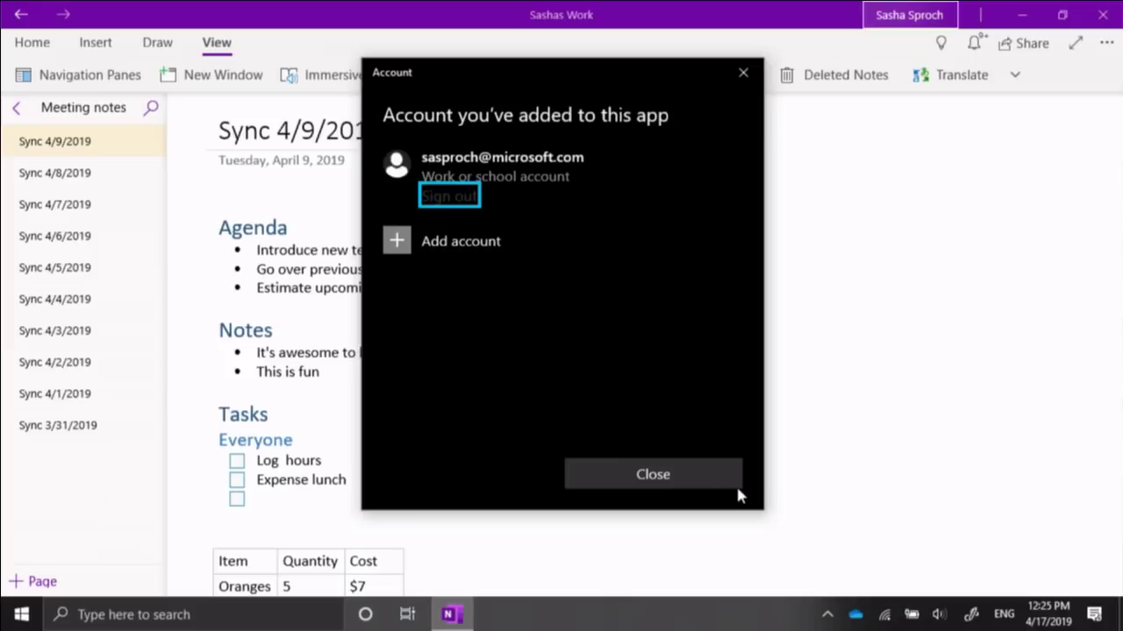
pyautogui.press('Tab')
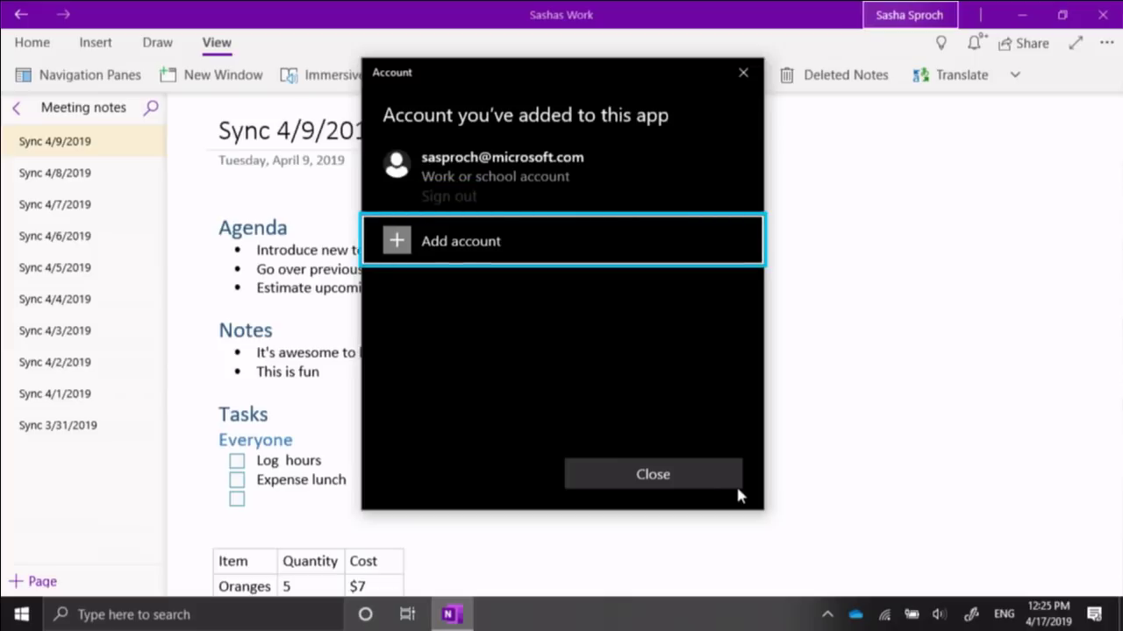
pyautogui.press('Tab')
pyautogui.press('Return')
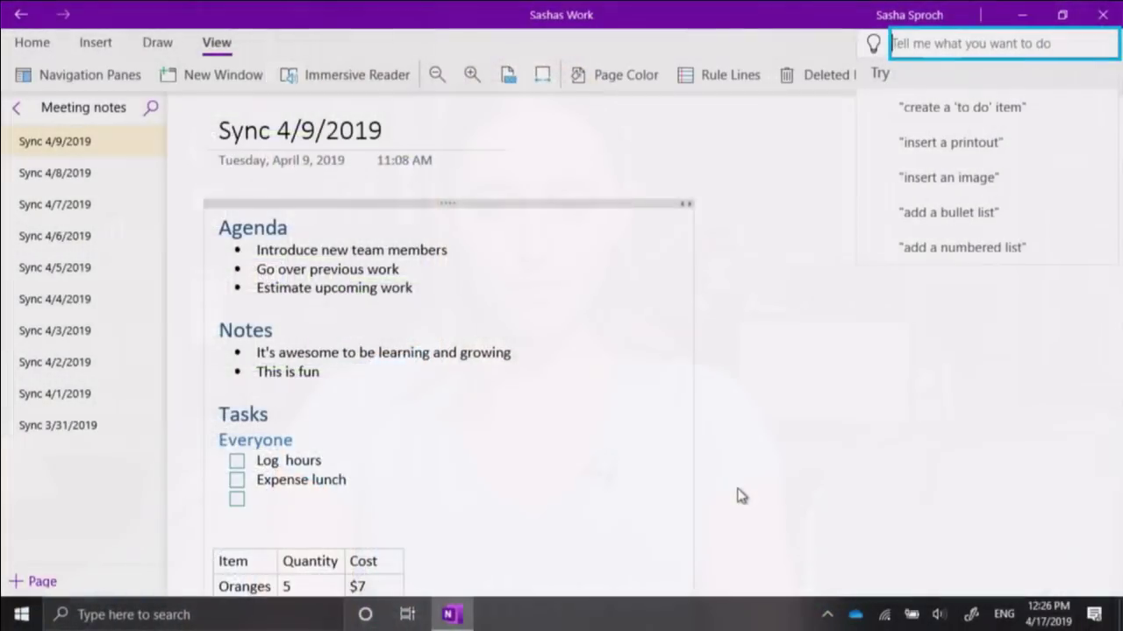
# Step: Search the commands for "table", insert a table of 3 columns by 4 rows above Agenda, and enter "Hi there" in its first cell
pyautogui.write('table')
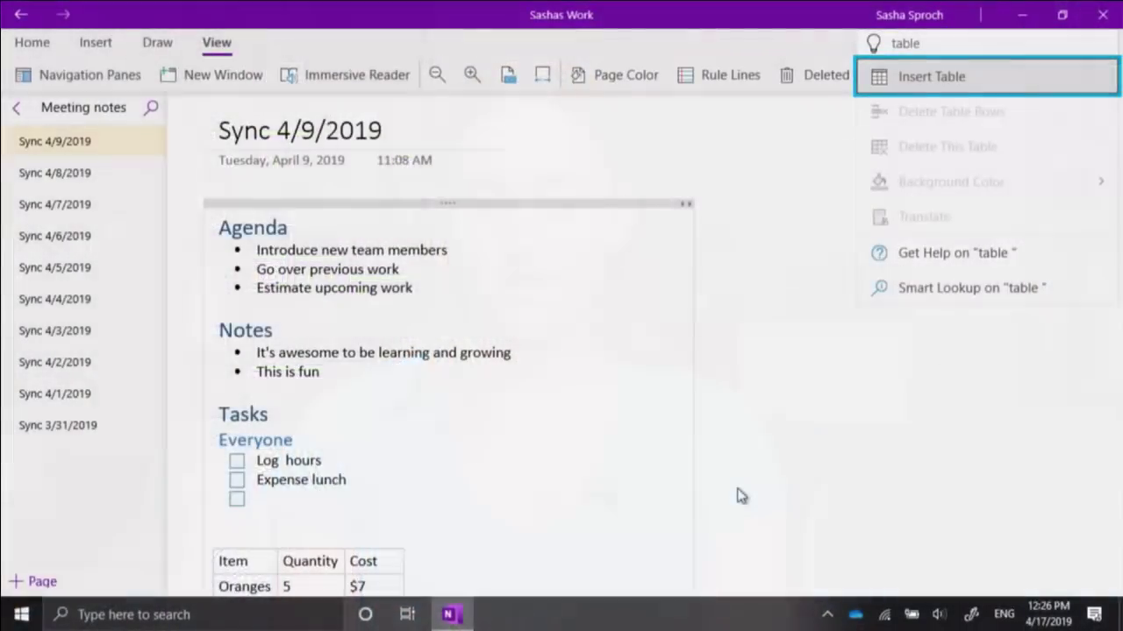
pyautogui.press('Return')
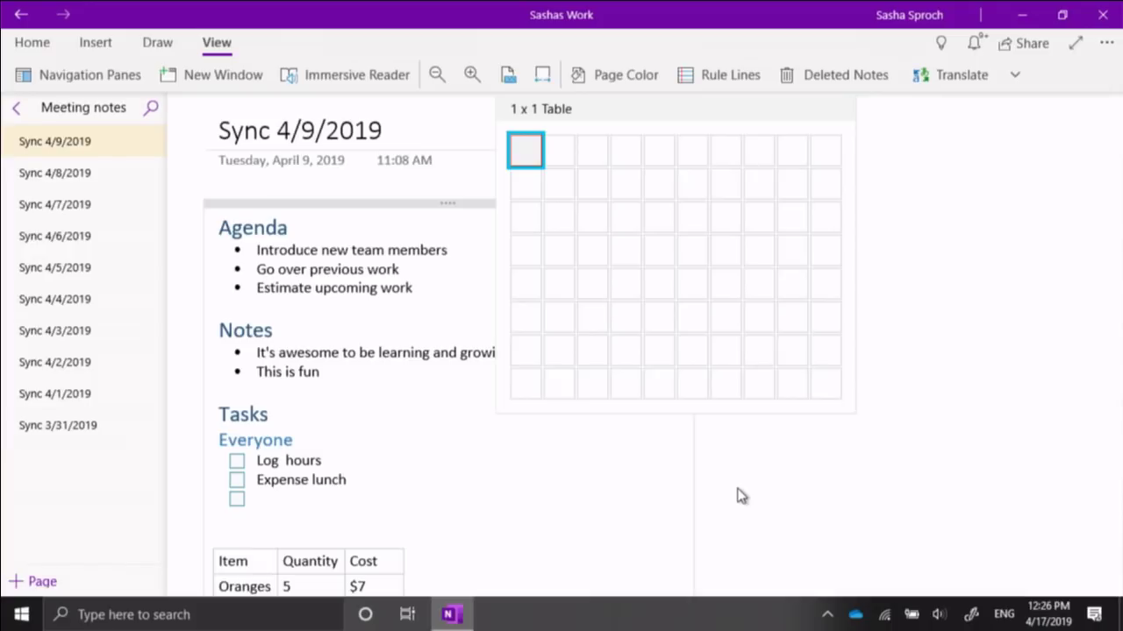
pyautogui.press('Down')
pyautogui.press('Right')
pyautogui.press('Right')
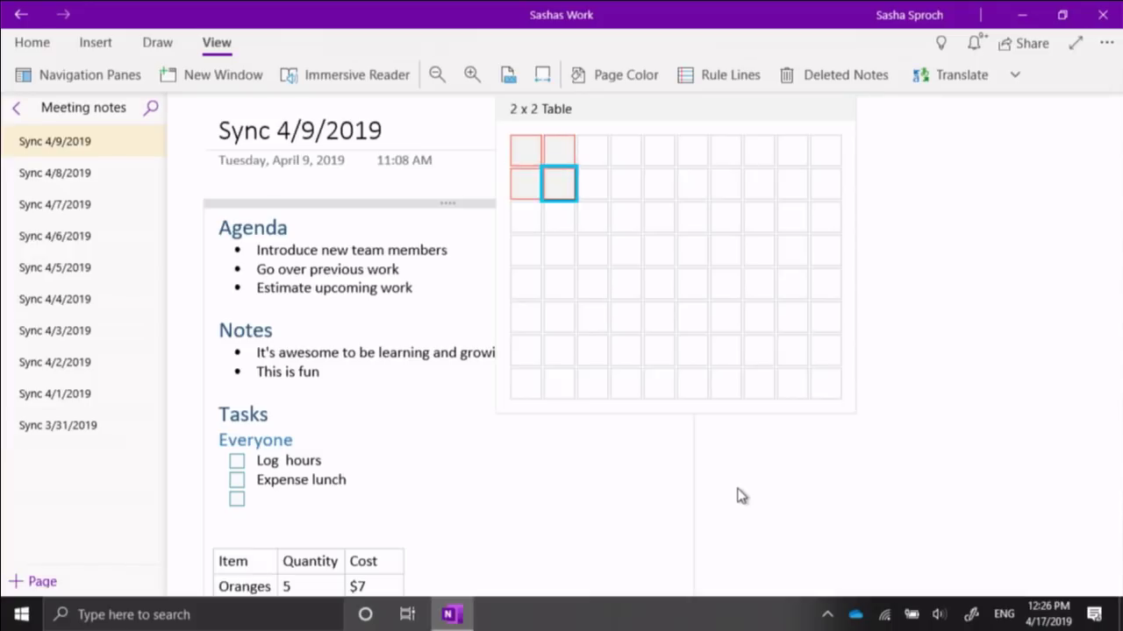
pyautogui.press('Down')
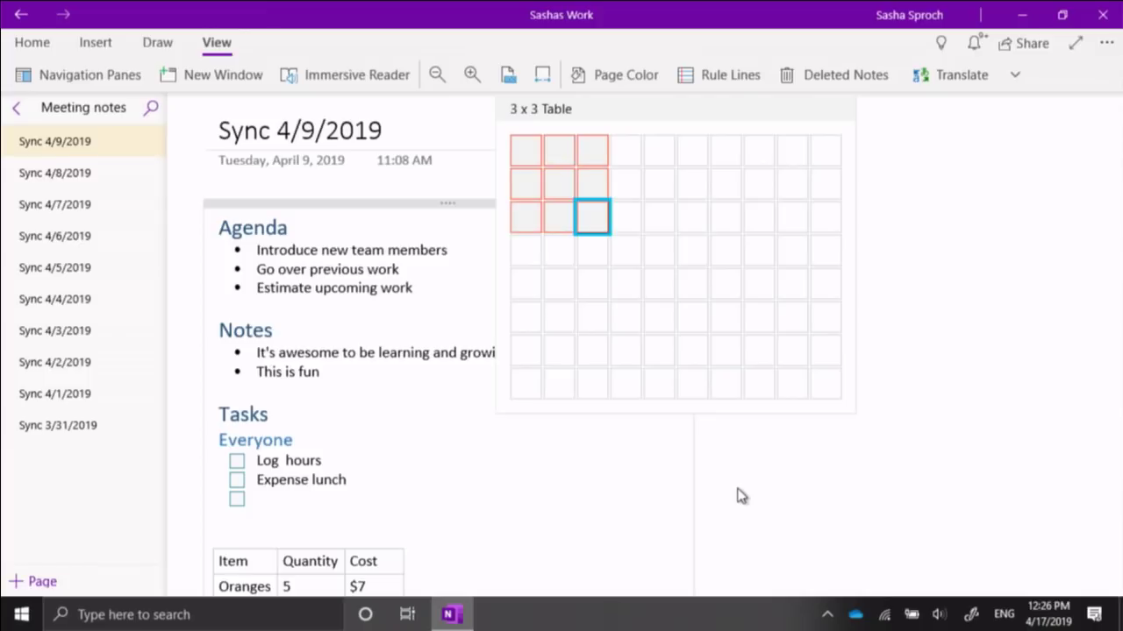
pyautogui.press('Down')
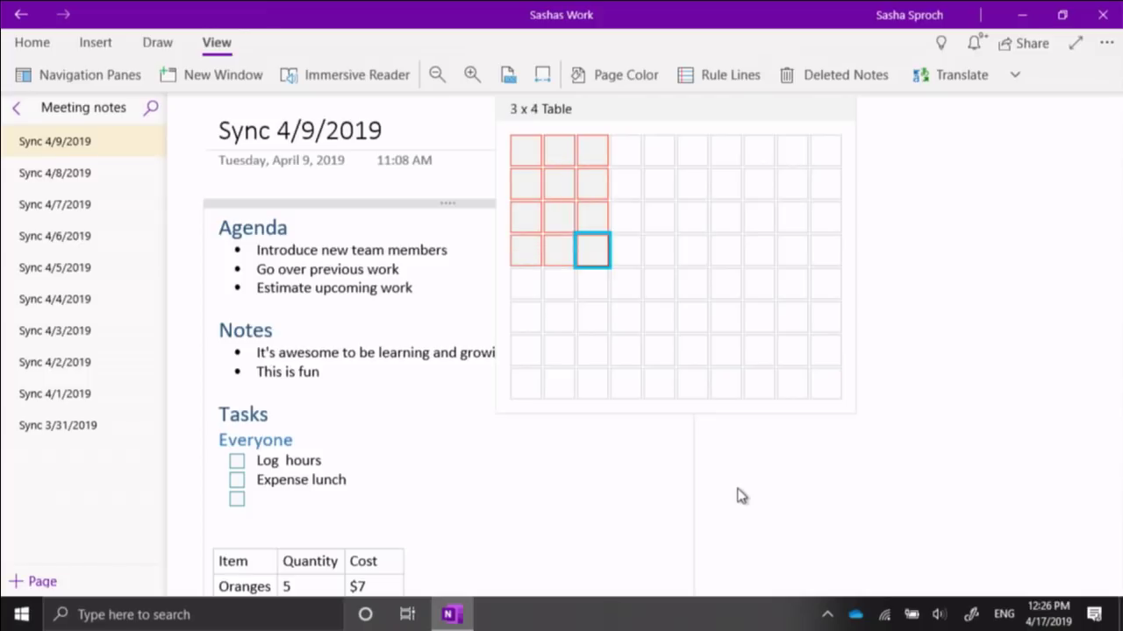
pyautogui.press('Return')
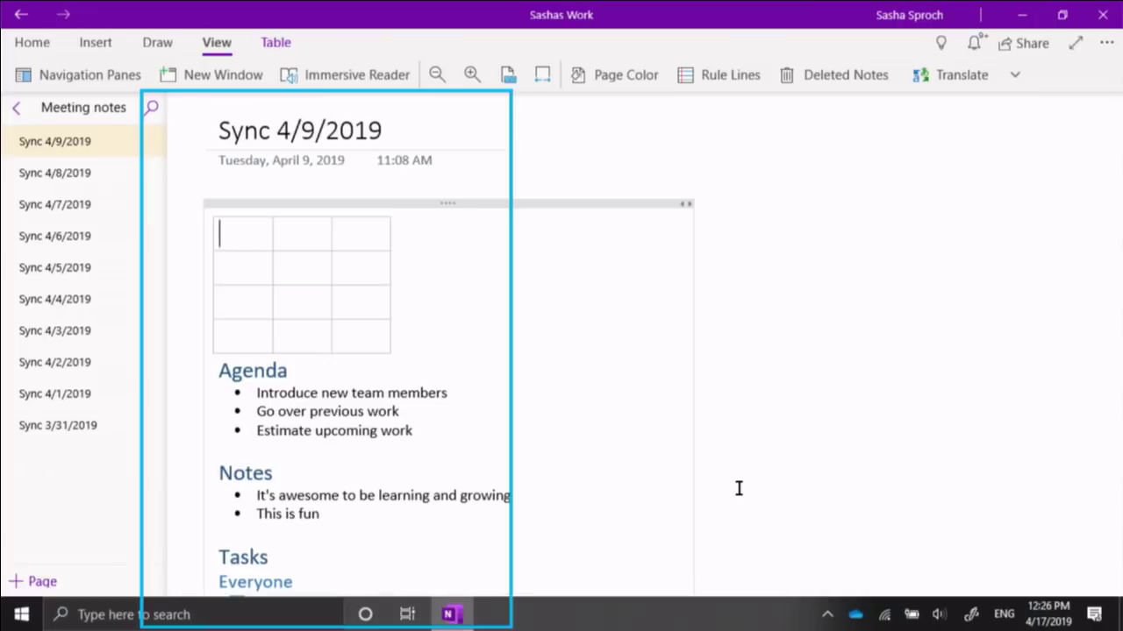
pyautogui.write('Hi there')
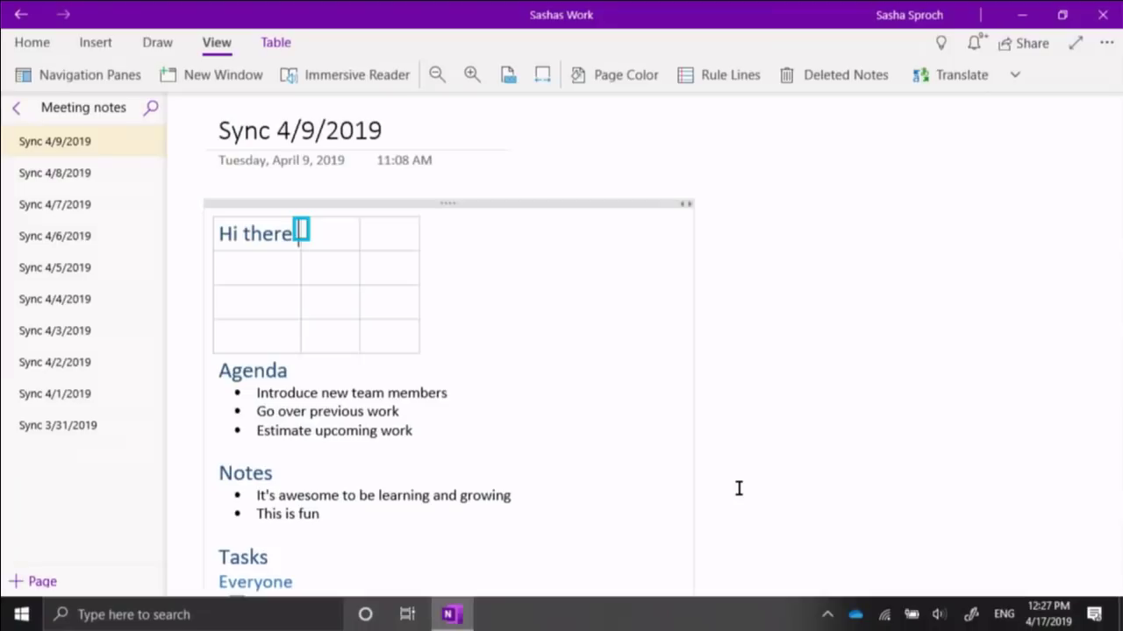
# Step: Move the cursor down through the new table to the first Agenda item and back up into the table, examining each cell
pyautogui.press('Down')
pyautogui.press('Down')
pyautogui.press('Down')
pyautogui.press('Down')
pyautogui.press('Down')
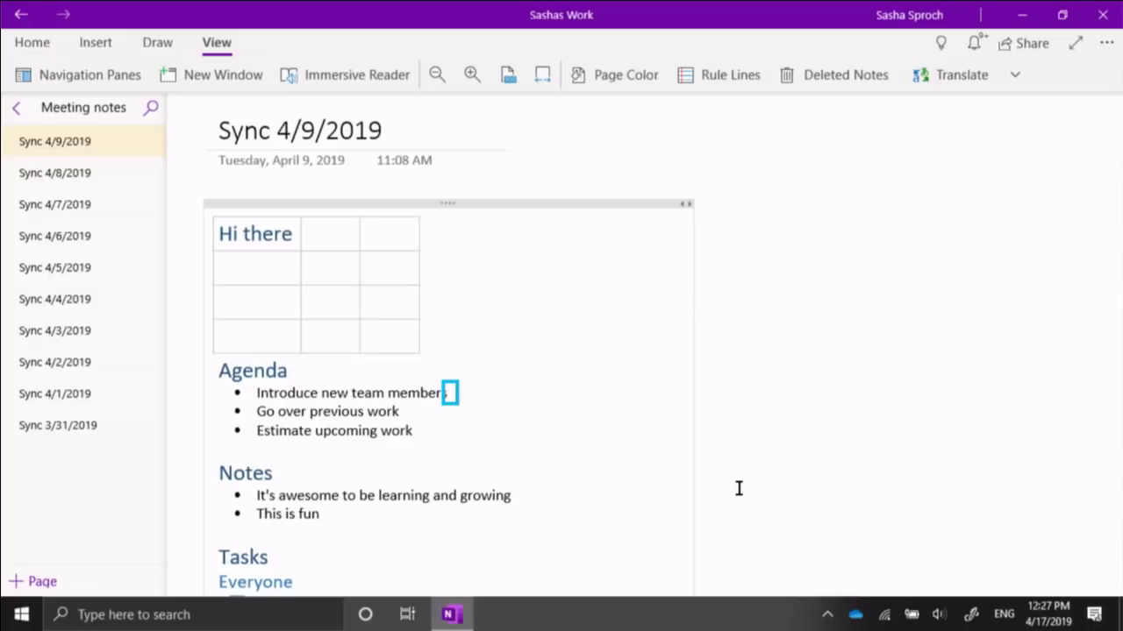
pyautogui.press('Up')
pyautogui.press('Up')
pyautogui.press('Up')
pyautogui.press('Up')
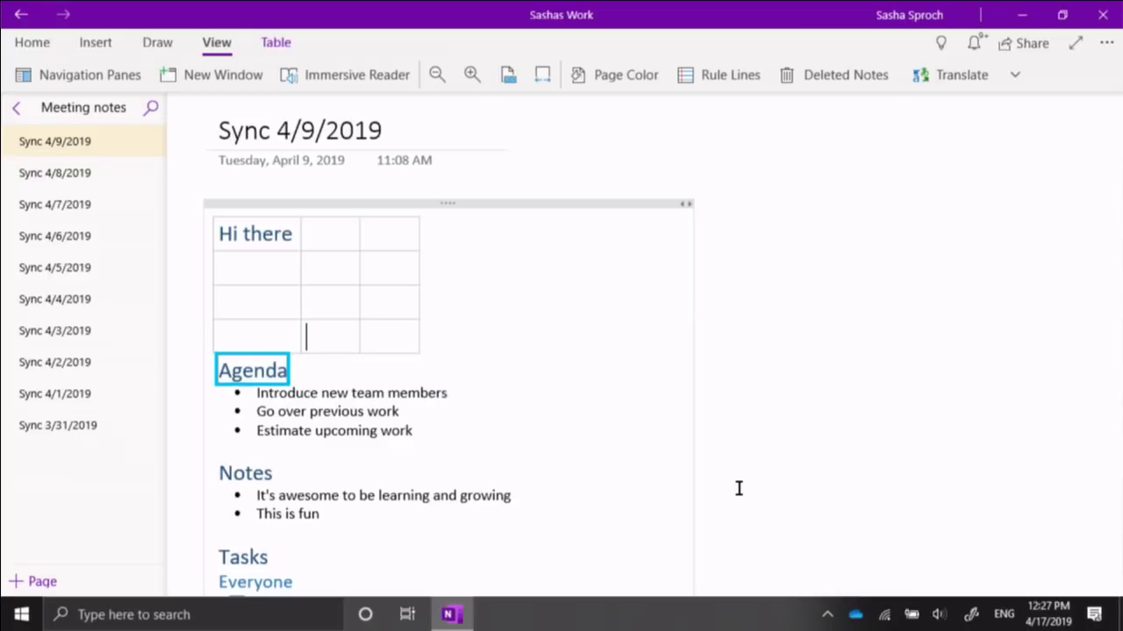
pyautogui.press('Up')
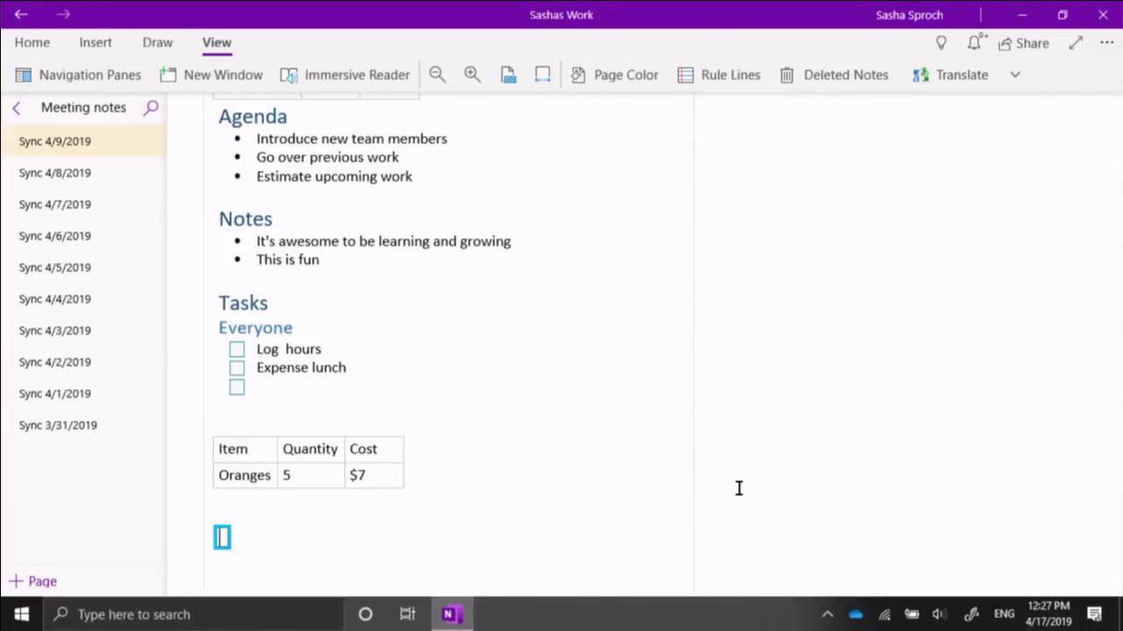
# Step: Create a new table beneath the Oranges table with the header cells "Item", "Quantity" and "Cost", and add a second row
pyautogui.write('Item')
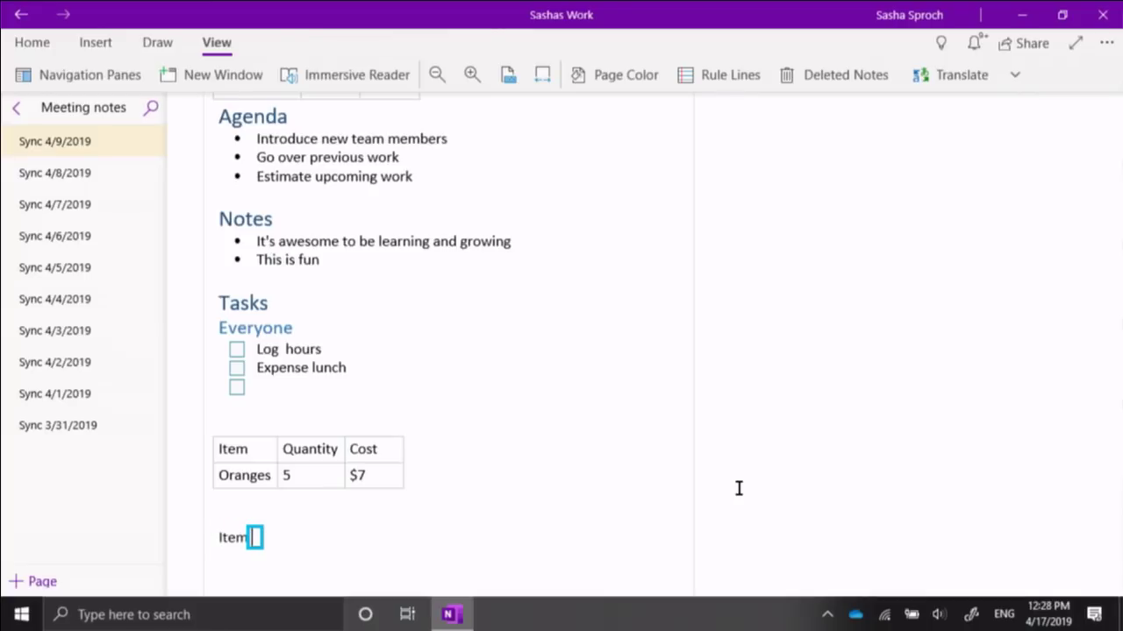
pyautogui.press('Tab')
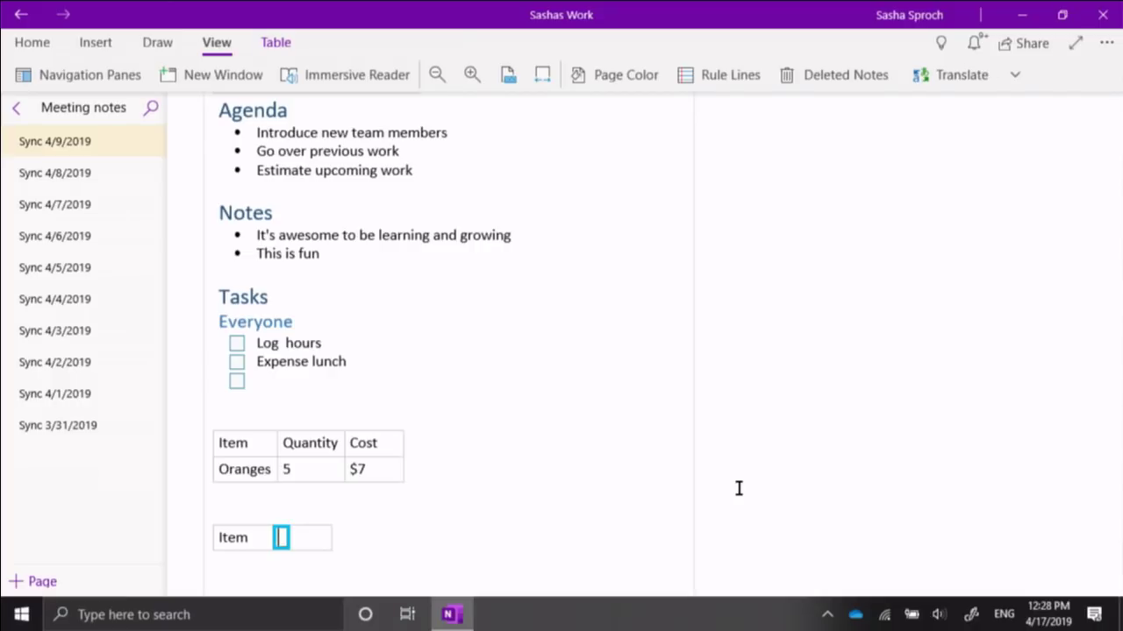
pyautogui.write('Quantity')
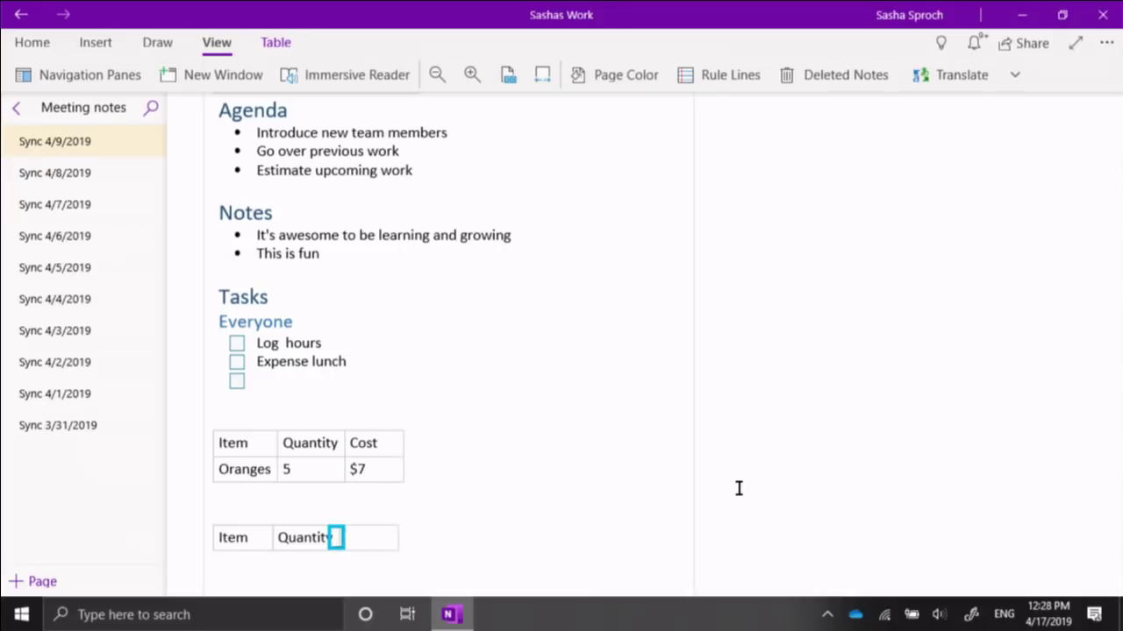
pyautogui.press('Tab')
pyautogui.write('Cos')
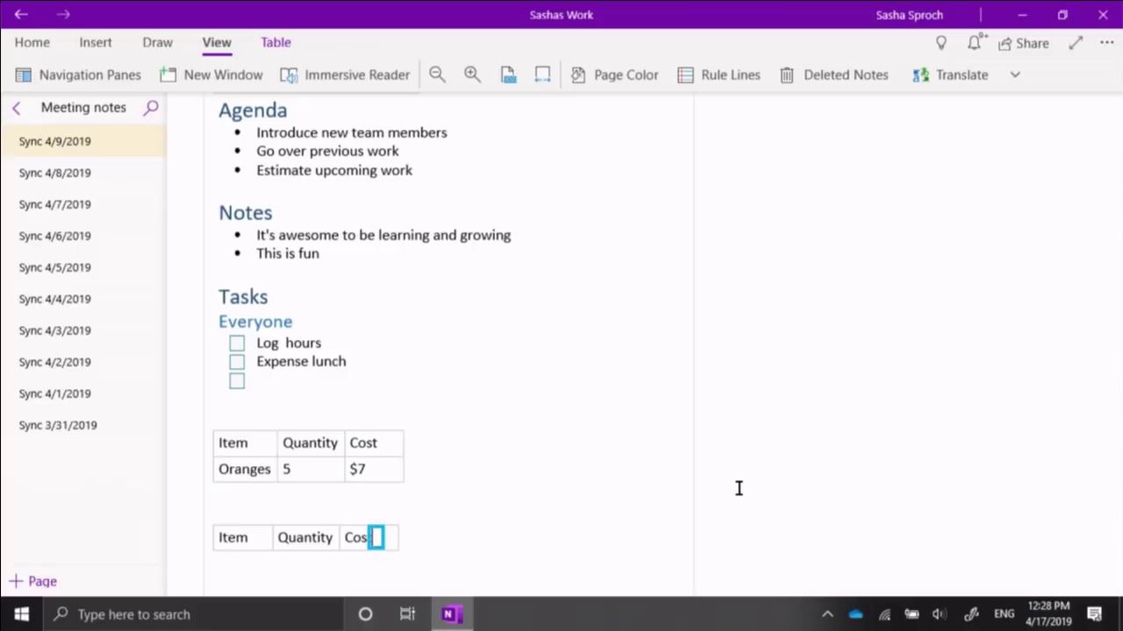
pyautogui.write('t')
pyautogui.press('Tab')
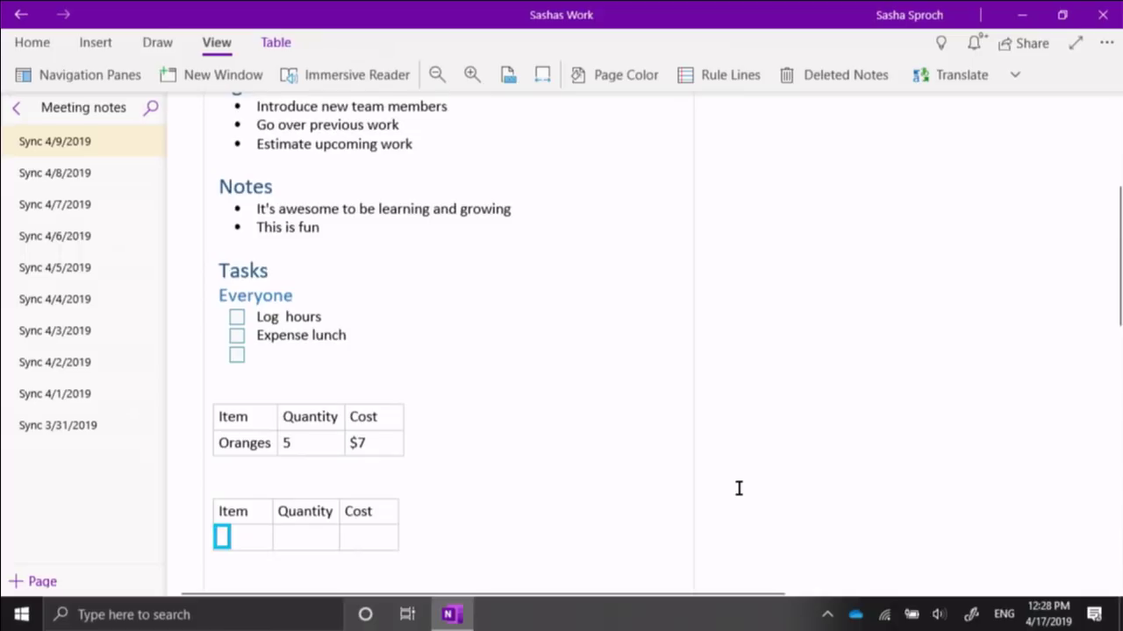
# Step: Fill the new table's second row with "Apples", "6" and "$3", and add an empty third row
pyautogui.write('Apples')
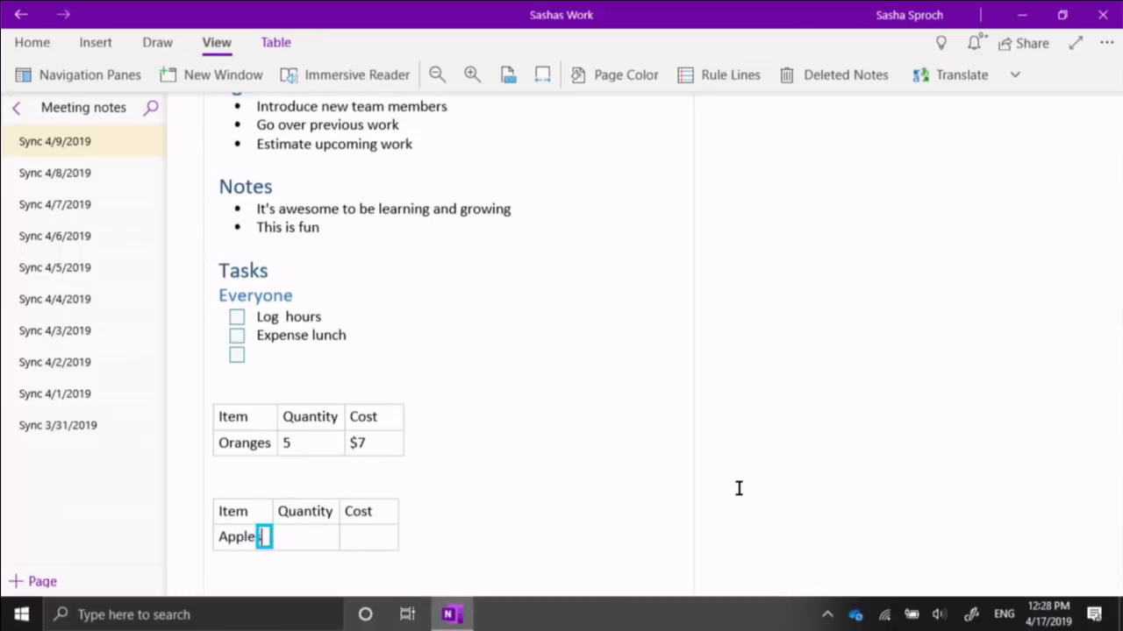
pyautogui.press('Tab')
pyautogui.write('6')
pyautogui.press('Tab')
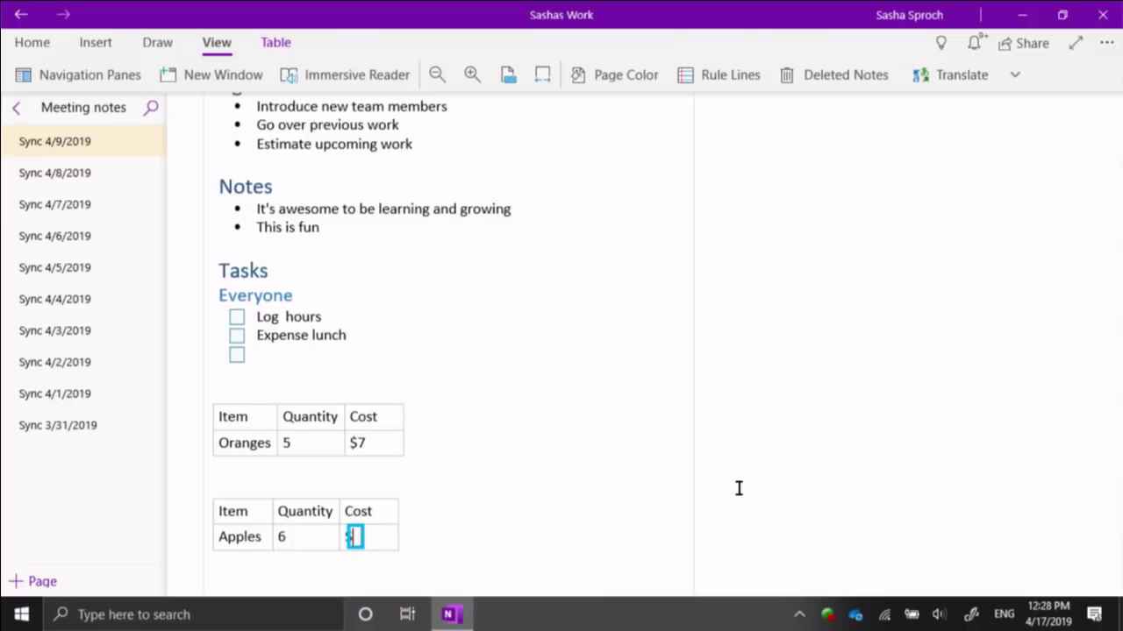
pyautogui.write('$3')
pyautogui.press('Tab')
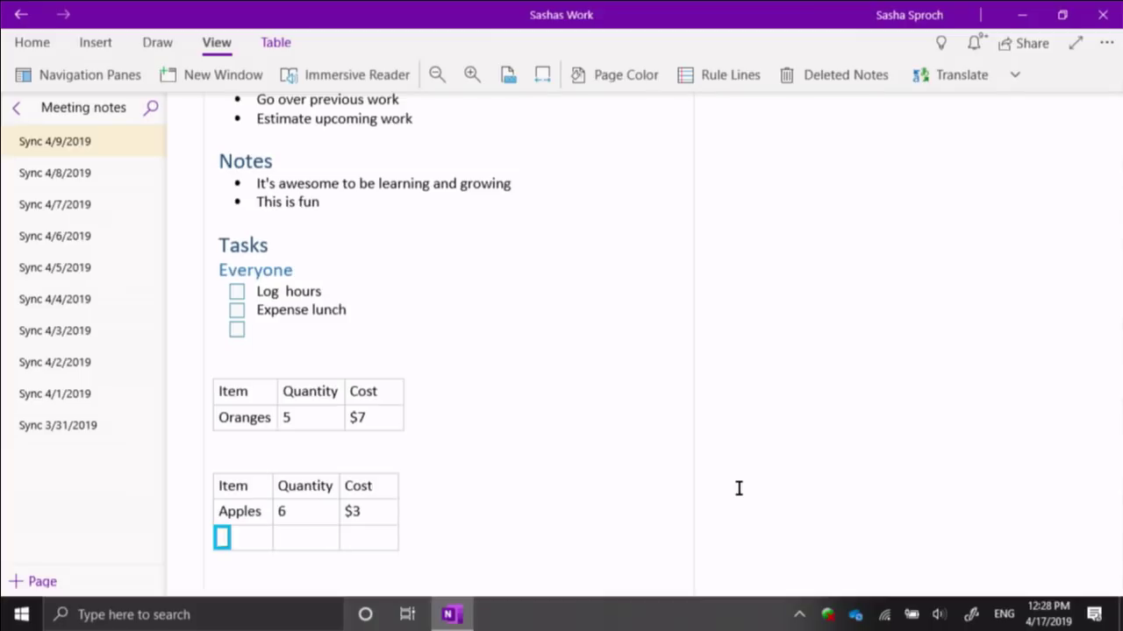
# Step: Move the cursor up the new table's first column to the Item header and back down, examining each cell
pyautogui.press('Up')
pyautogui.press('Up')
pyautogui.press('Up')
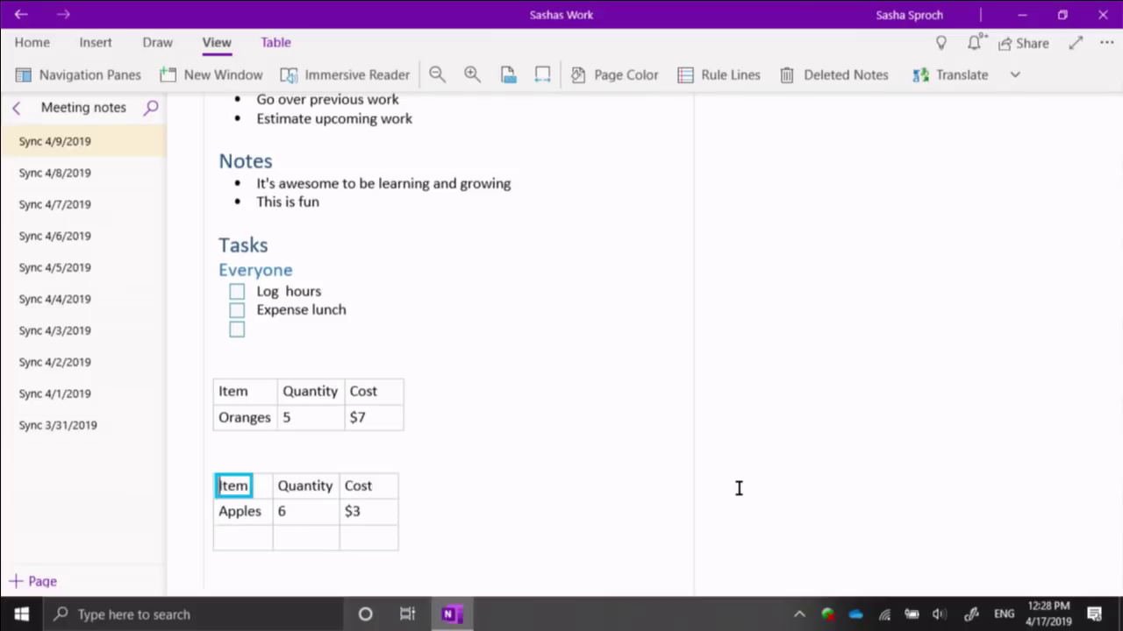
pyautogui.press('Down')
pyautogui.press('Down')
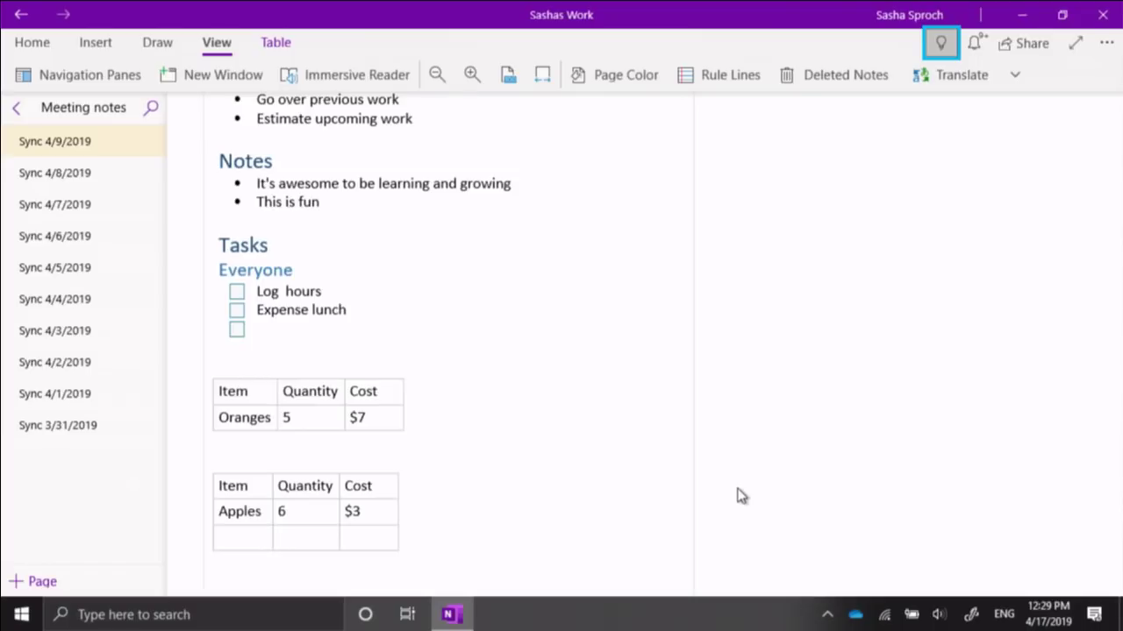
# Step: Examine the notification and Share controls by keyboard focus, and open and dismiss the sharing options for the page
pyautogui.press('Tab')
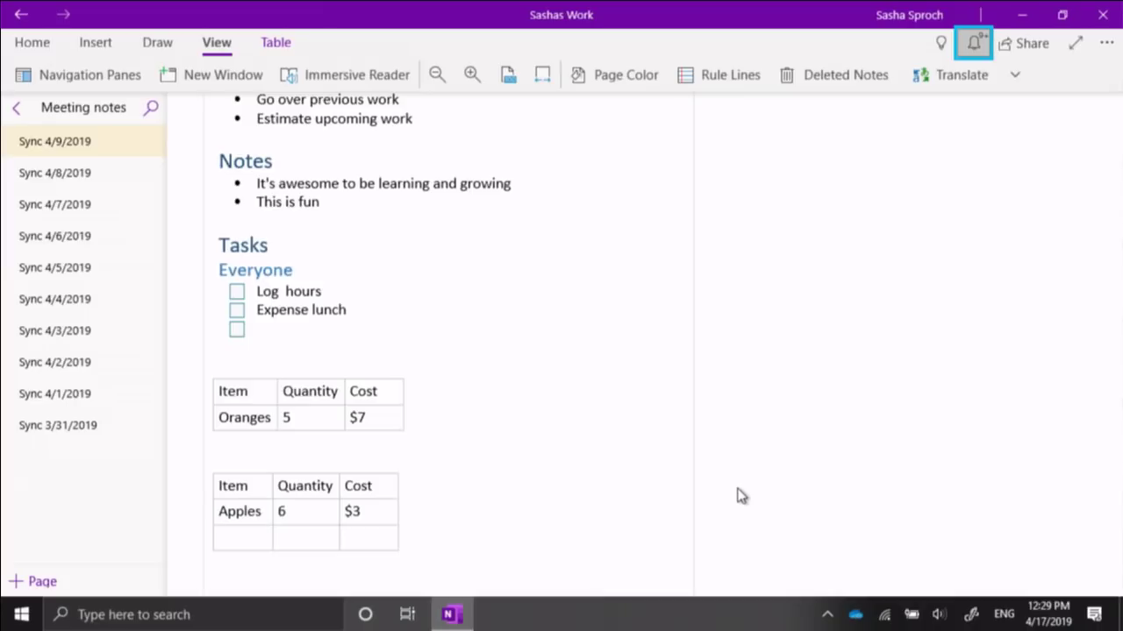
pyautogui.press('Tab')
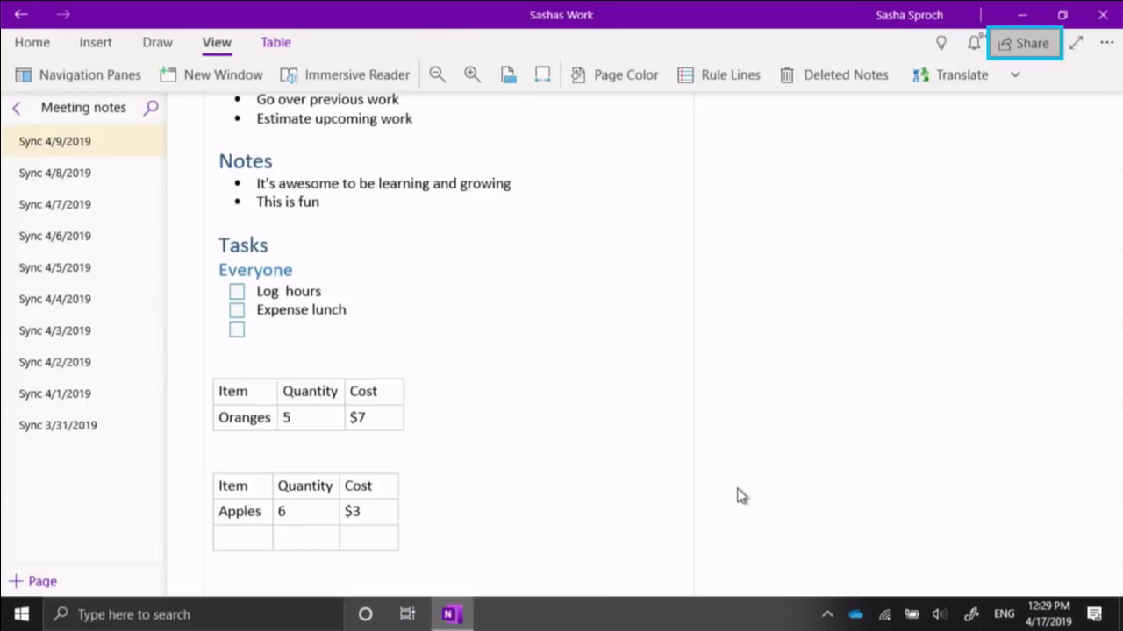
pyautogui.press('Tab')
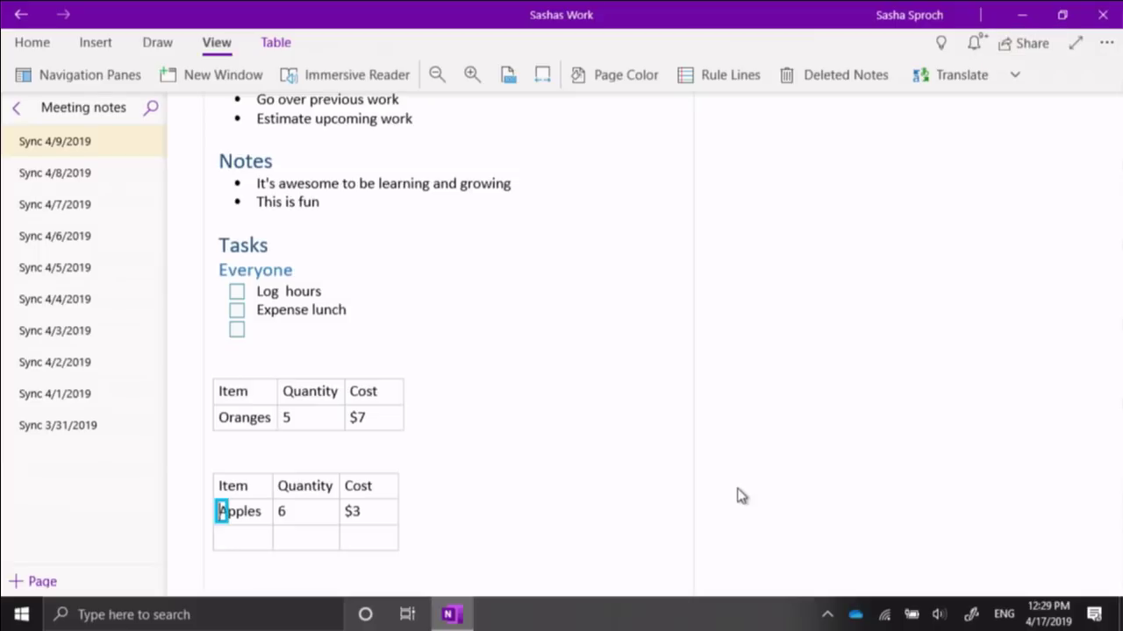
pyautogui.hotkey('ctrl', 'shift', 'e')
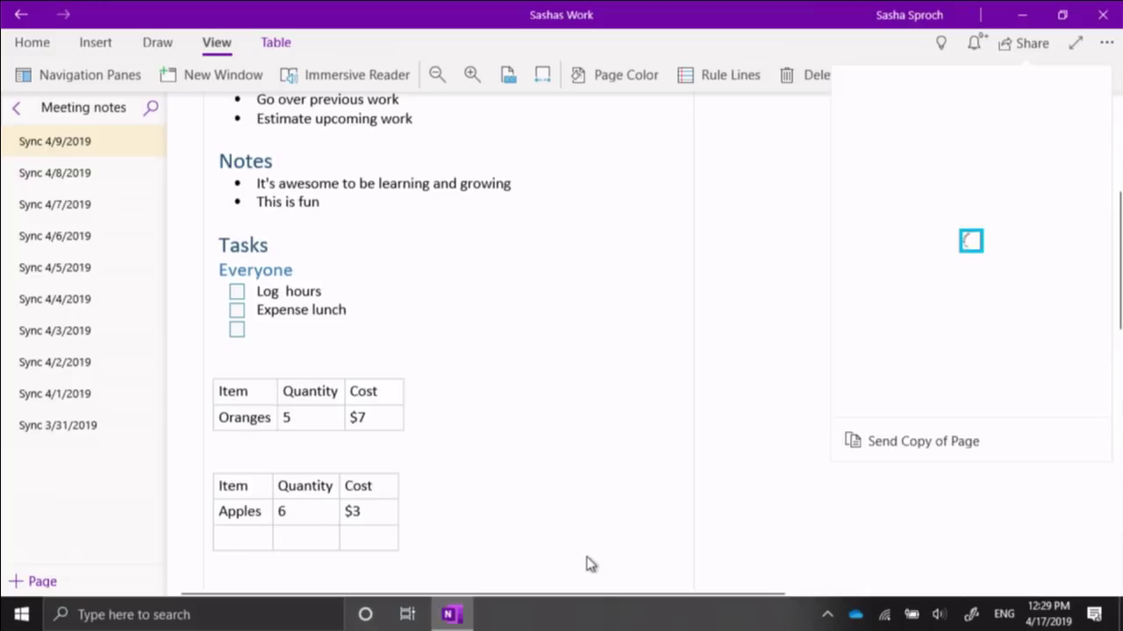
pyautogui.click(856, 397)
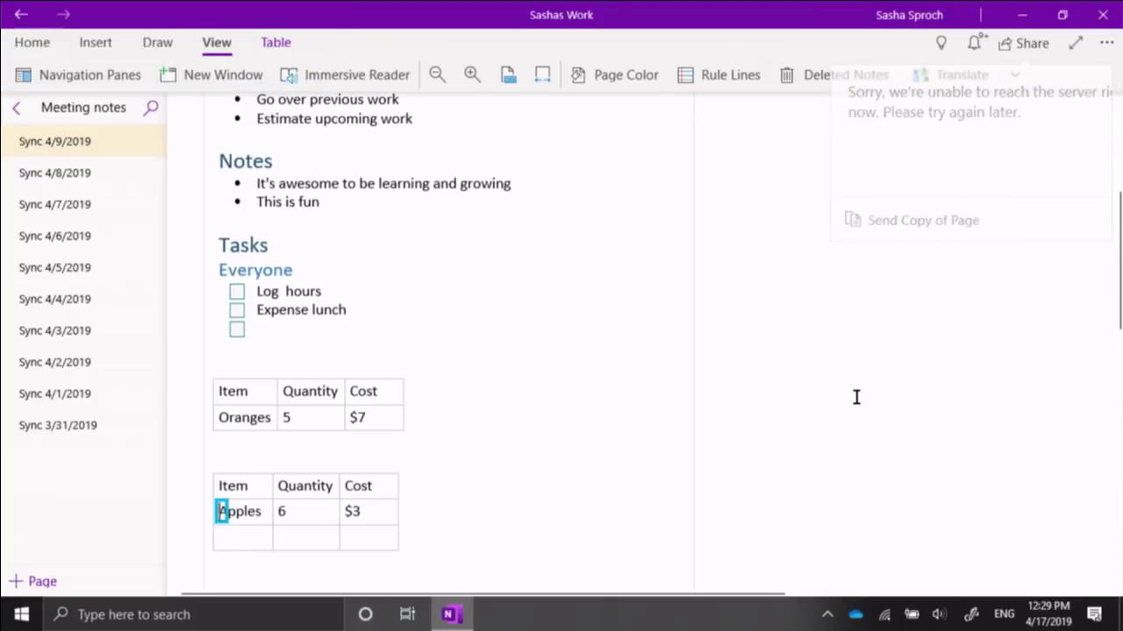
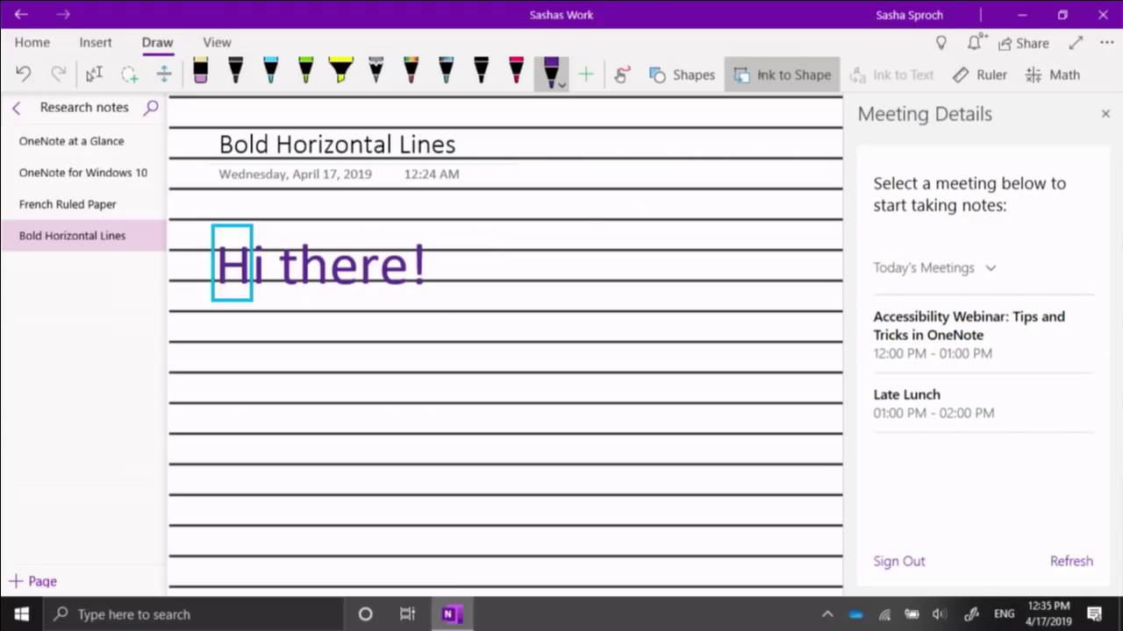
# Step: Draw a triangle and two squares in purple ink around "Hi there!" with Ink to Shape on
pyautogui.moveTo(566, 229)
pyautogui.mouseDown()
pyautogui.moveTo(547, 269)
pyautogui.moveTo(614, 288)
pyautogui.moveTo(568, 230)
pyautogui.mouseUp()
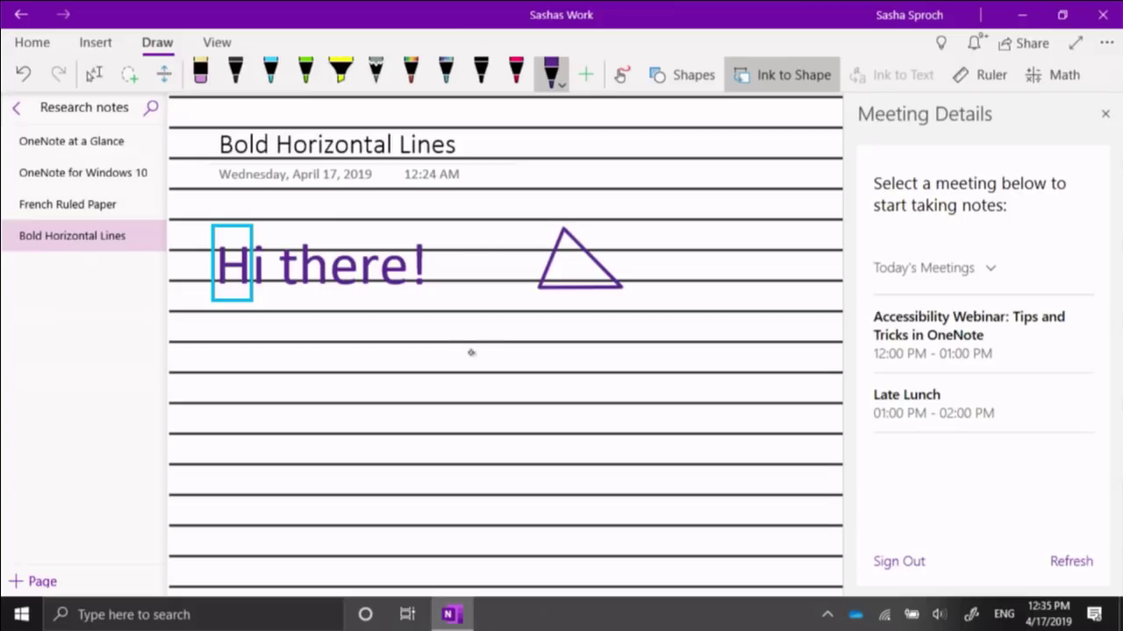
pyautogui.moveTo(483, 329)
pyautogui.mouseDown()
pyautogui.moveTo(526, 396)
pyautogui.moveTo(570, 348)
pyautogui.moveTo(481, 331)
pyautogui.mouseUp()
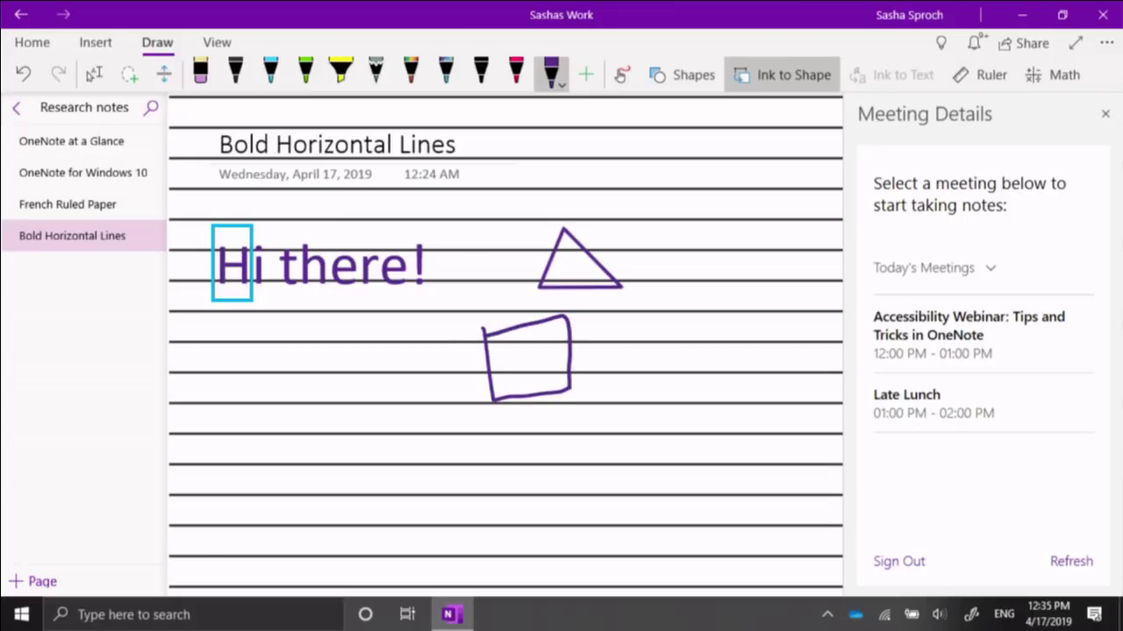
pyautogui.moveTo(304, 359)
pyautogui.mouseDown()
pyautogui.moveTo(301, 422)
pyautogui.moveTo(383, 391)
pyautogui.moveTo(301, 359)
pyautogui.mouseUp()
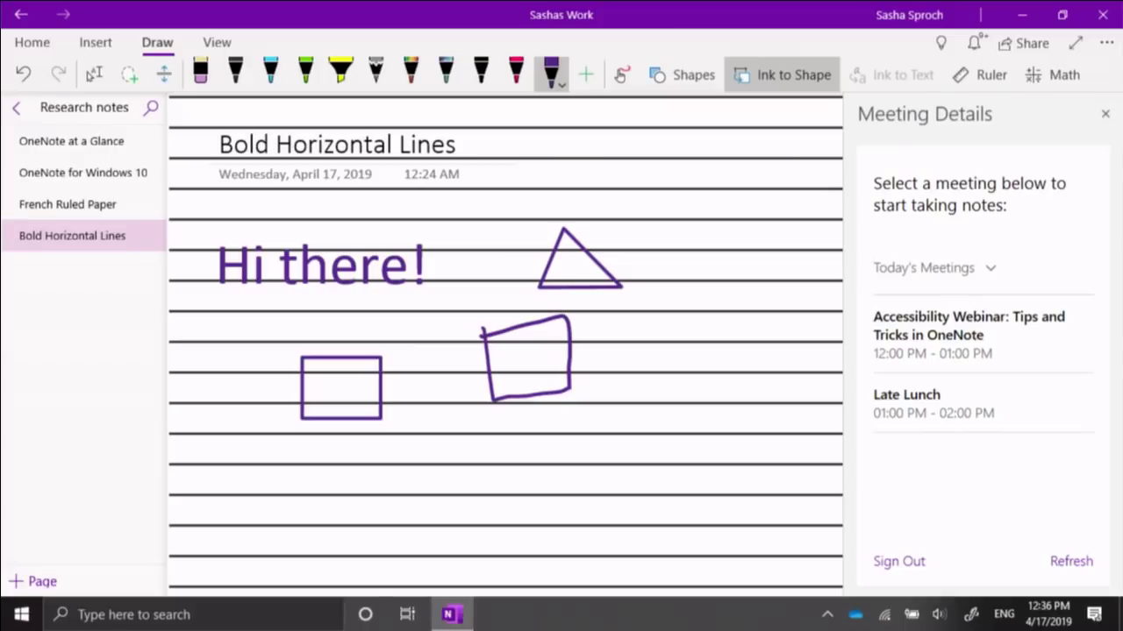
# Step: Add a new blank page to Research notes and close the Meeting Details pane
pyautogui.hotkey('ctrl', 'n')
pyautogui.scroll(-3, 505, 342)
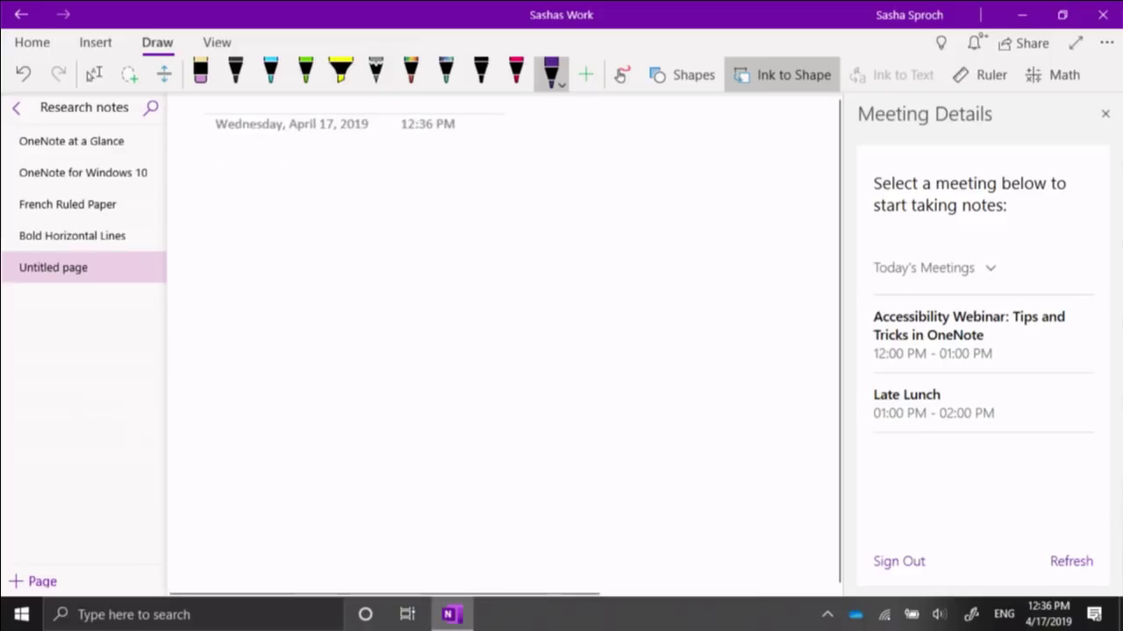
pyautogui.click(92, 74)
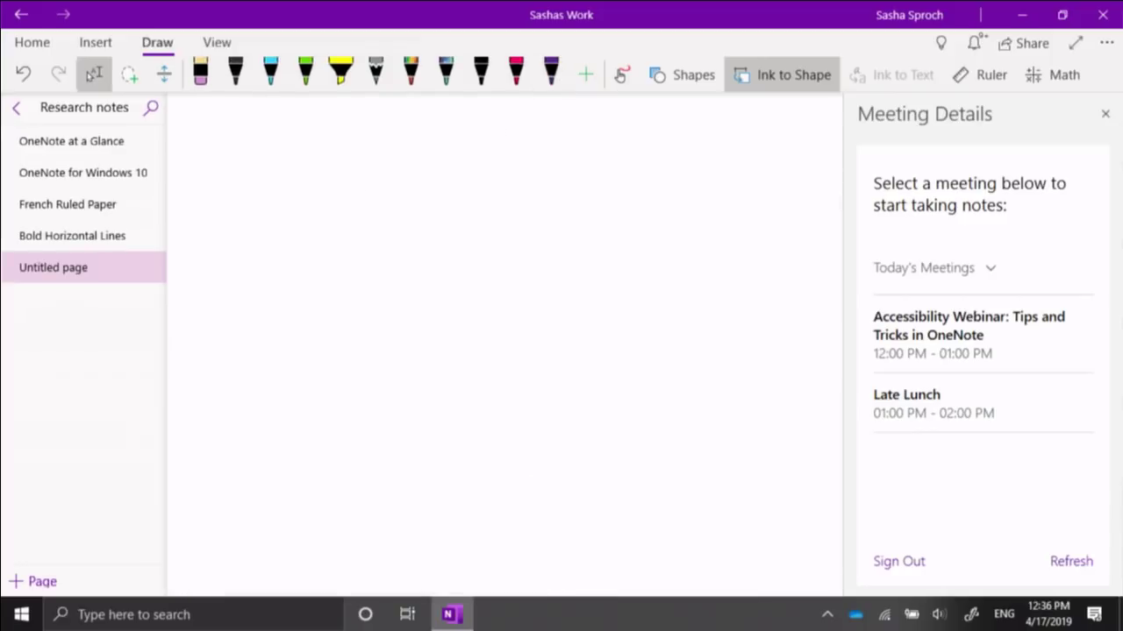
pyautogui.click(1105, 114)
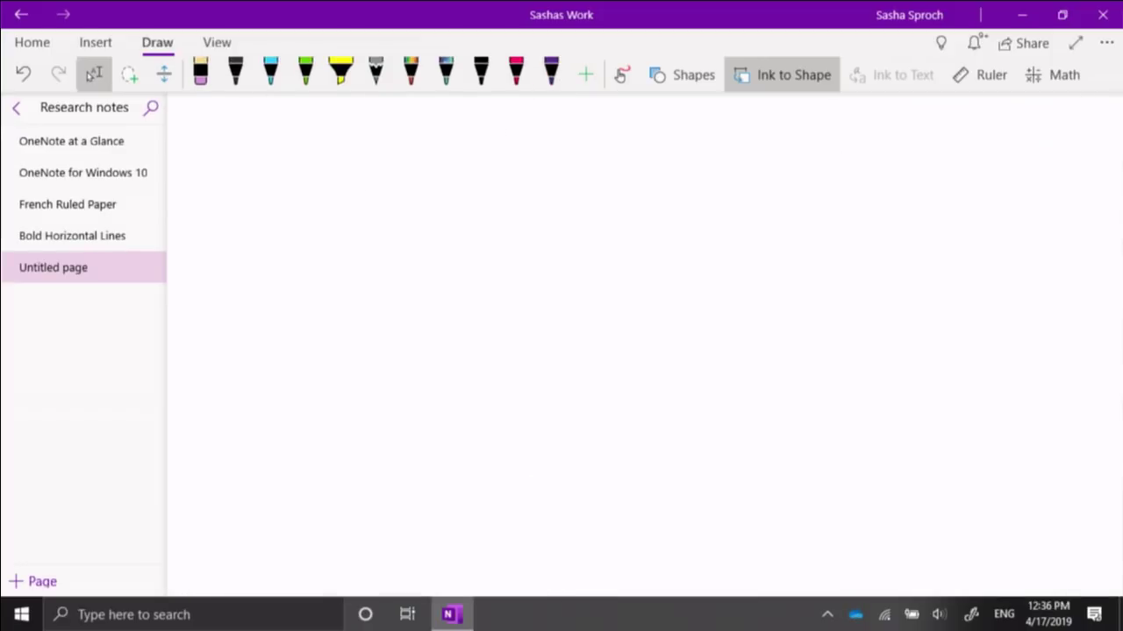
# Step: Handwrite the equation 5x² + 3 = 23 with the purple pen, and load the selected ink into the Math assistant
pyautogui.click(551, 75)
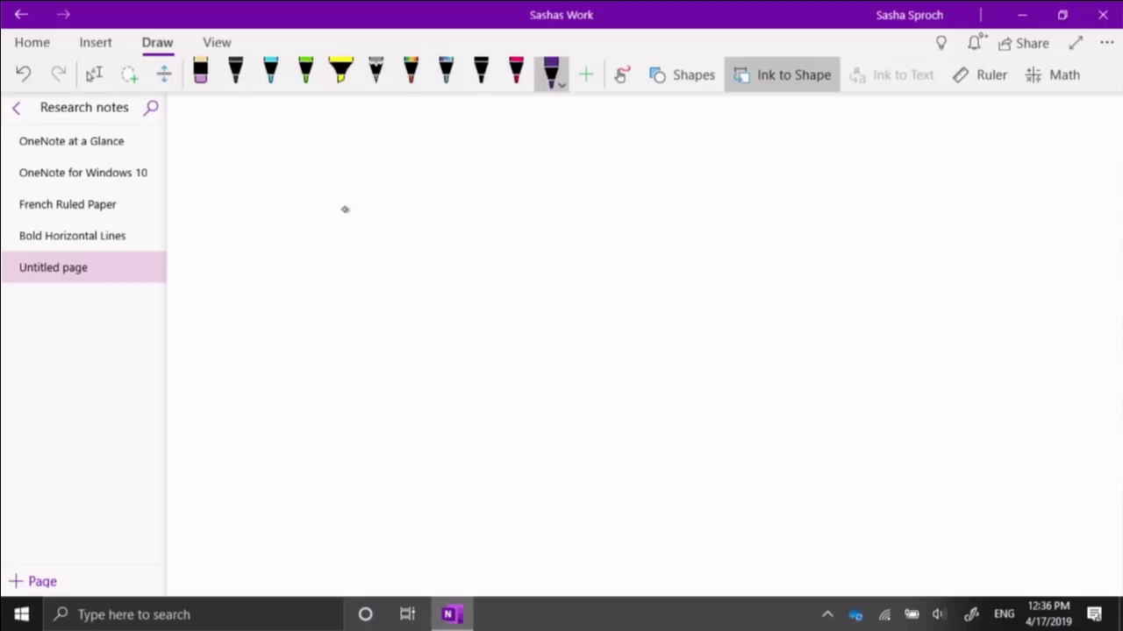
pyautogui.moveTo(379, 230)
pyautogui.mouseDown()
pyautogui.moveTo(332, 253)
pyautogui.moveTo(386, 307)
pyautogui.moveTo(327, 329)
pyautogui.mouseUp()
pyautogui.moveTo(440, 277); pyautogui.dragTo(407, 321)
pyautogui.moveTo(411, 276); pyautogui.dragTo(440, 319)
pyautogui.moveTo(451, 246)
pyautogui.mouseDown()
pyautogui.moveTo(468, 244)
pyautogui.moveTo(526, 286)
pyautogui.moveTo(541, 265)
pyautogui.moveTo(594, 266)
pyautogui.moveTo(553, 301)
pyautogui.mouseUp()
pyautogui.moveTo(625, 256)
pyautogui.mouseDown()
pyautogui.moveTo(657, 254)
pyautogui.moveTo(659, 272)
pyautogui.moveTo(735, 300)
pyautogui.mouseUp()
pyautogui.moveTo(747, 235)
pyautogui.mouseDown()
pyautogui.moveTo(770, 261)
pyautogui.moveTo(759, 293)
pyautogui.mouseUp()
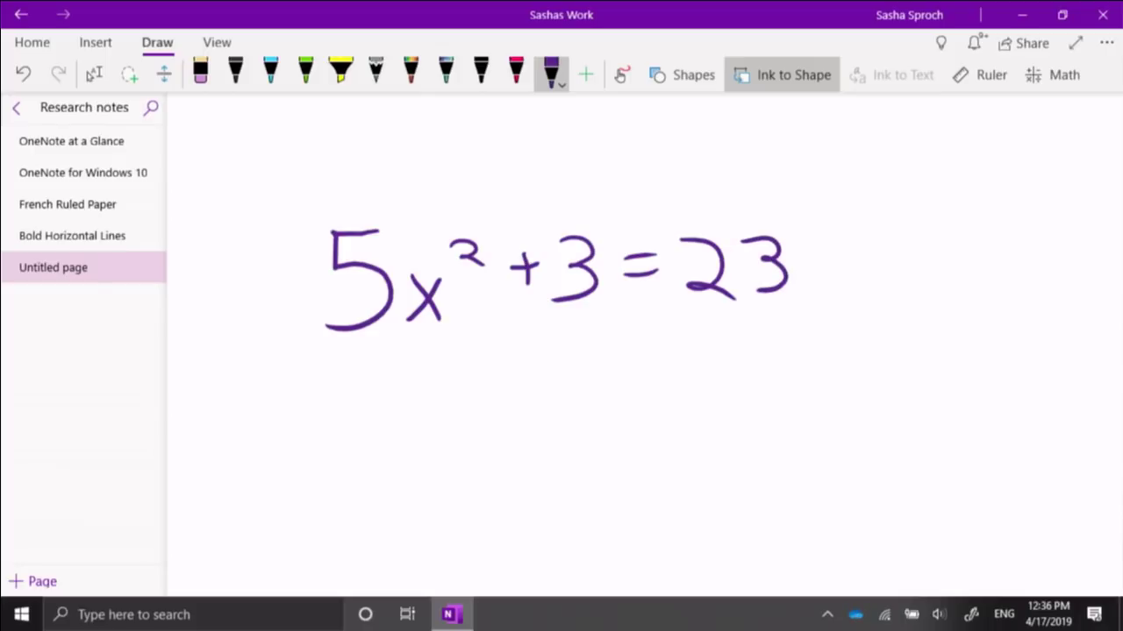
pyautogui.moveTo(333, 163)
pyautogui.mouseDown()
pyautogui.moveTo(299, 172)
pyautogui.moveTo(483, 427)
pyautogui.moveTo(859, 253)
pyautogui.moveTo(836, 155)
pyautogui.mouseUp()
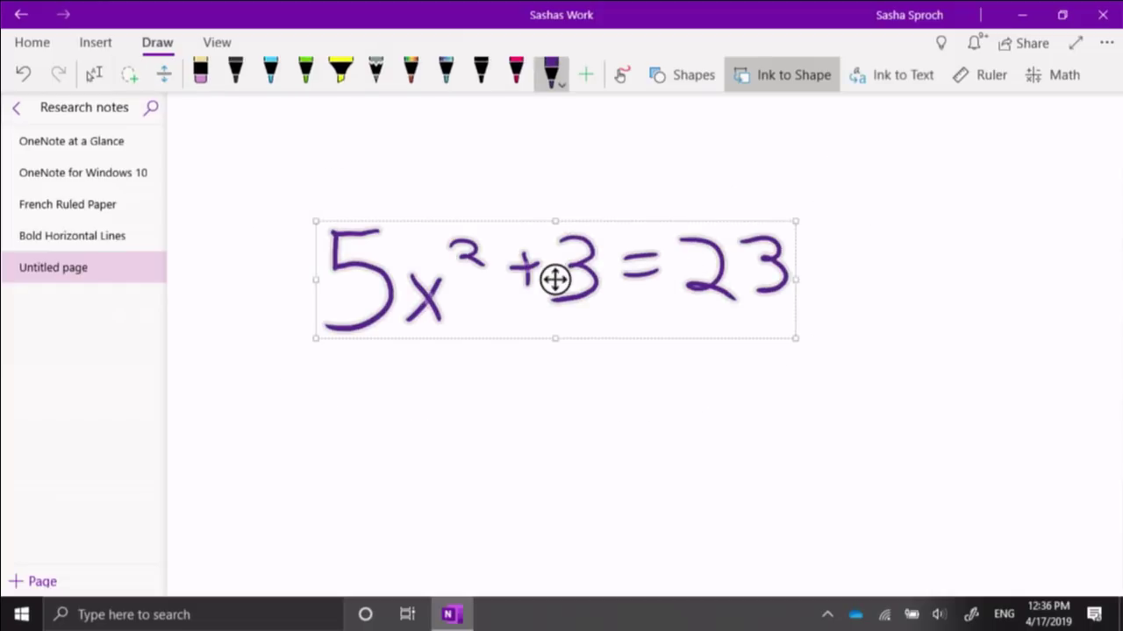
pyautogui.click(1052, 76)
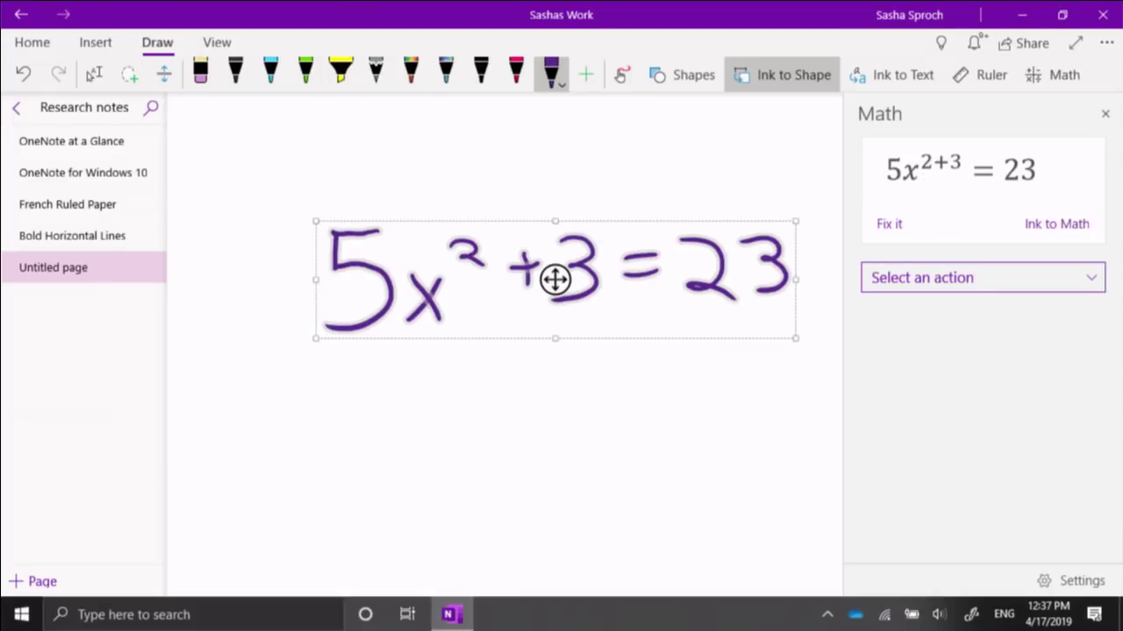
# Step: Try to fix the recognised equation by circling the handwritten "+3" for correction
pyautogui.click(889, 223)
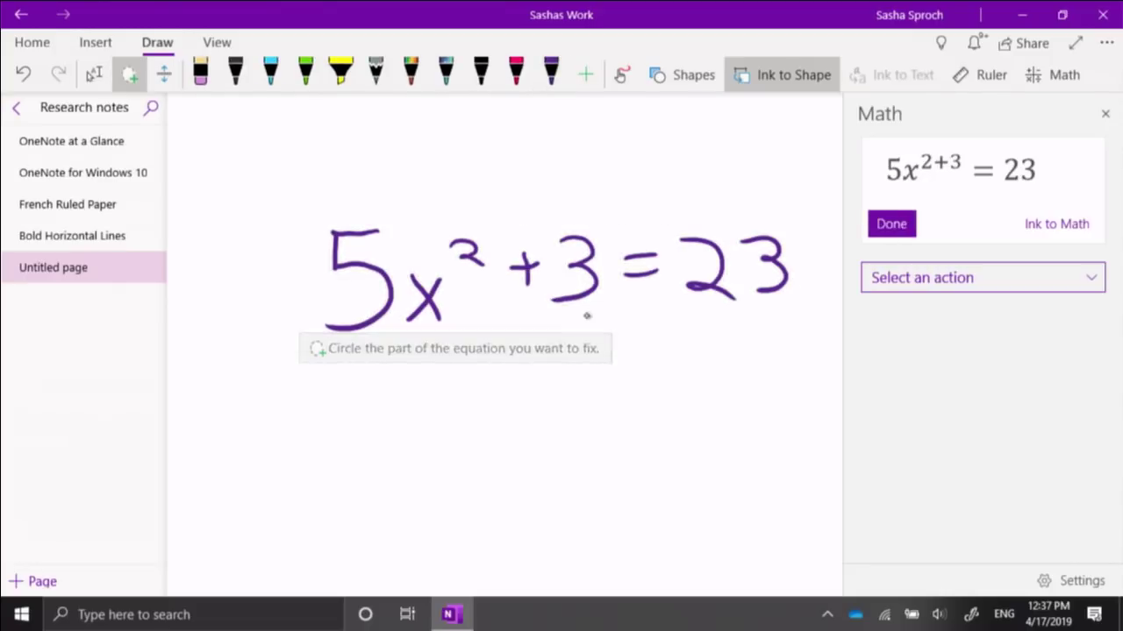
pyautogui.moveTo(595, 320)
pyautogui.mouseDown()
pyautogui.moveTo(532, 313)
pyautogui.moveTo(533, 206)
pyautogui.moveTo(596, 318)
pyautogui.mouseUp()
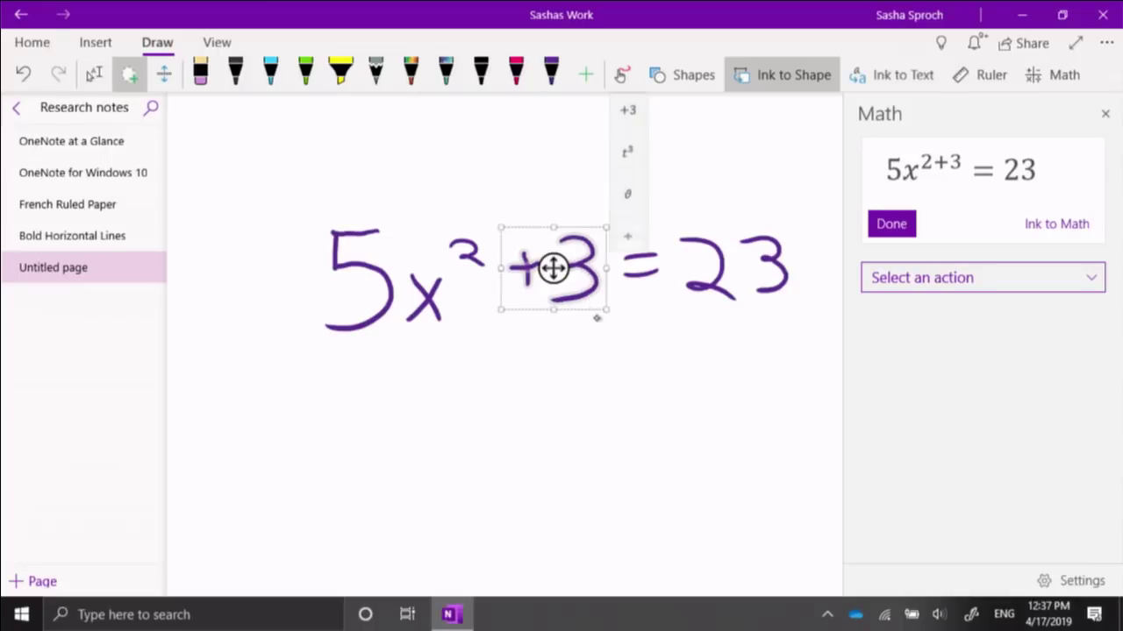
pyautogui.click(551, 290)
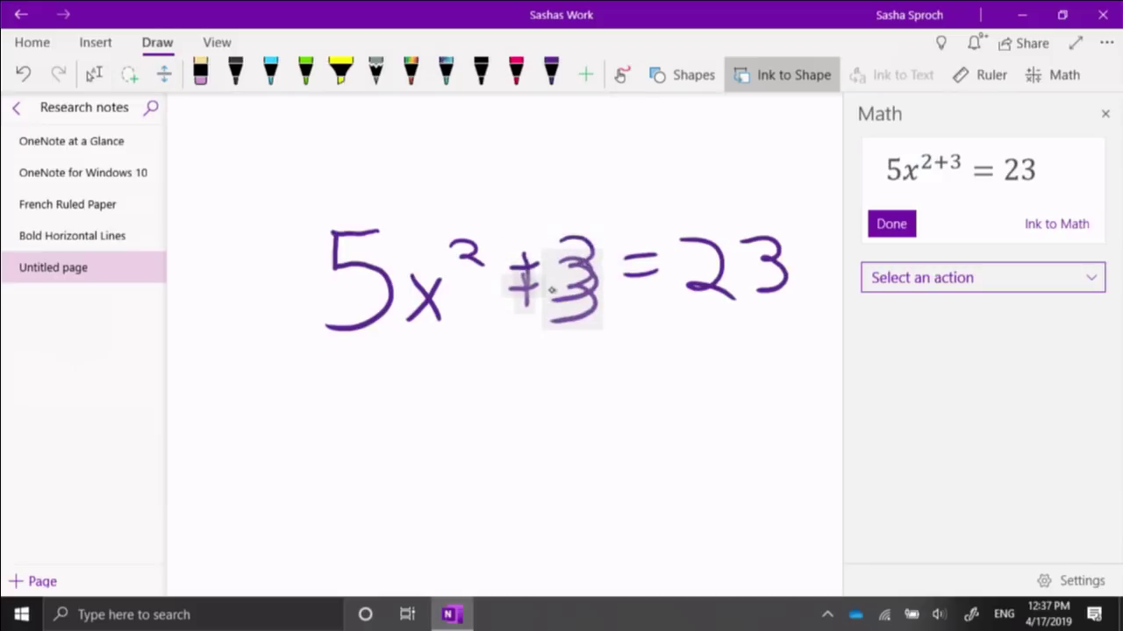
pyautogui.click(892, 224)
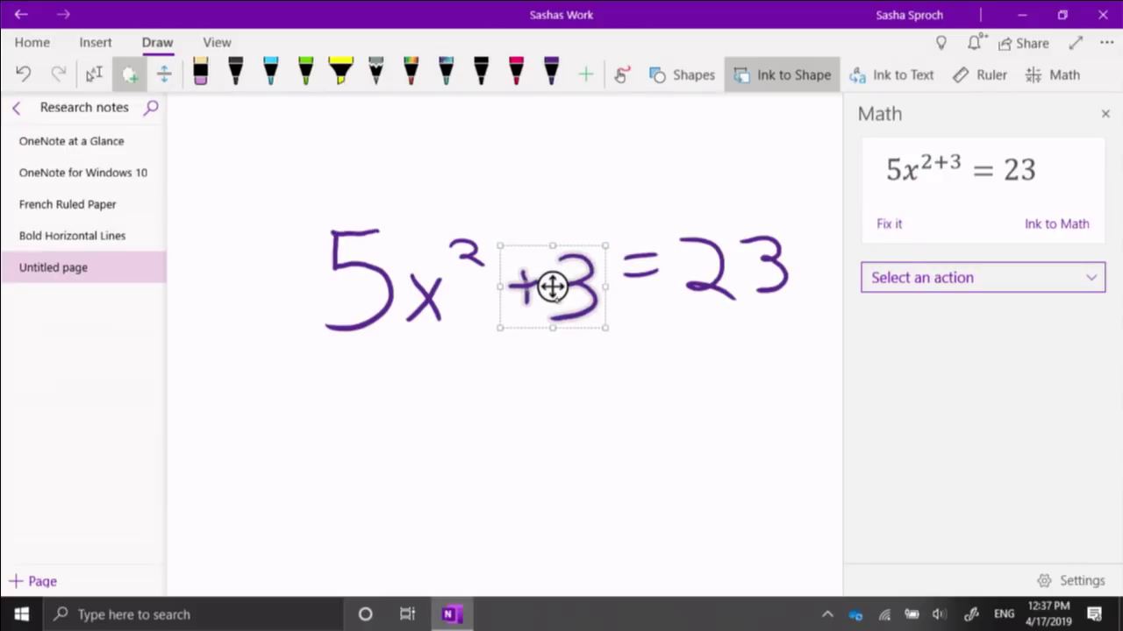
# Step: Delete the handwritten "+3" and rewrite it in purple ink lower and larger between x² and the equals sign
pyautogui.press('Delete')
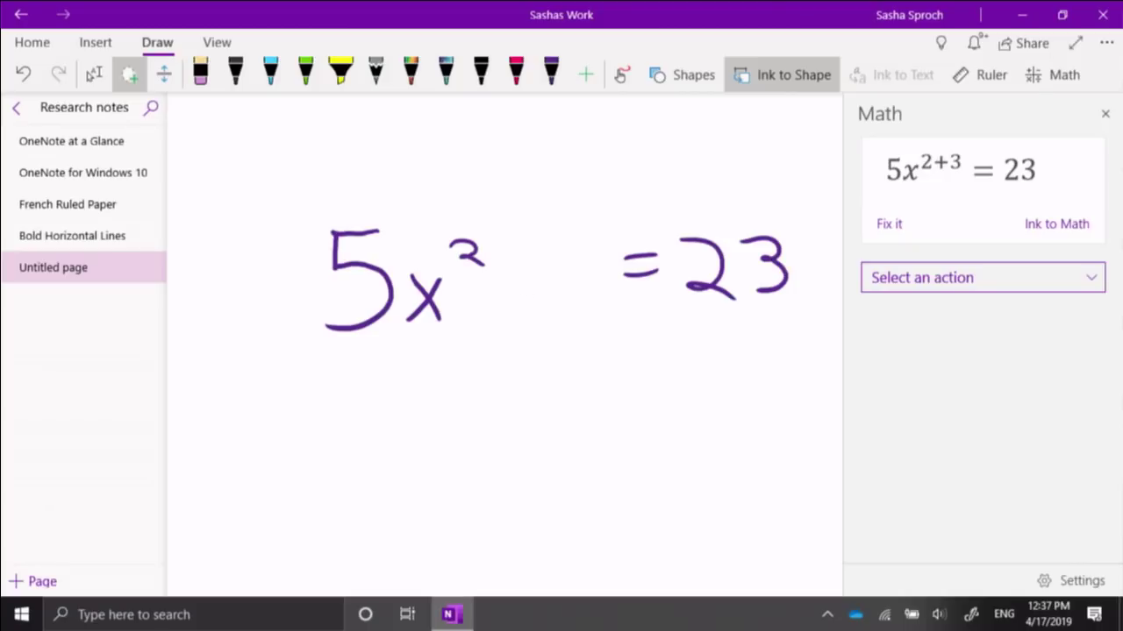
pyautogui.click(551, 75)
pyautogui.moveTo(515, 272)
pyautogui.mouseDown()
pyautogui.moveTo(516, 309)
pyautogui.moveTo(530, 285)
pyautogui.moveTo(565, 277)
pyautogui.moveTo(540, 325)
pyautogui.mouseUp()
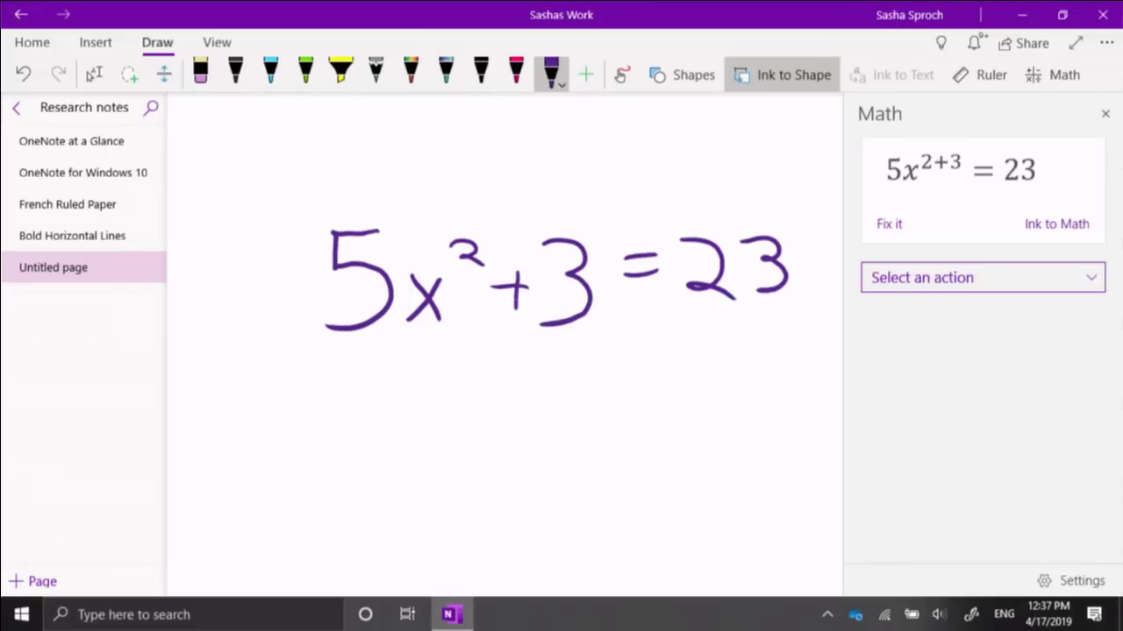
# Step: Load the rewritten equation 5x² + 3 = 23 into the Math assistant and convert the ink to typed math
pyautogui.moveTo(482, 395)
pyautogui.mouseDown()
pyautogui.moveTo(300, 359)
pyautogui.moveTo(623, 155)
pyautogui.moveTo(781, 376)
pyautogui.moveTo(492, 396)
pyautogui.mouseUp()
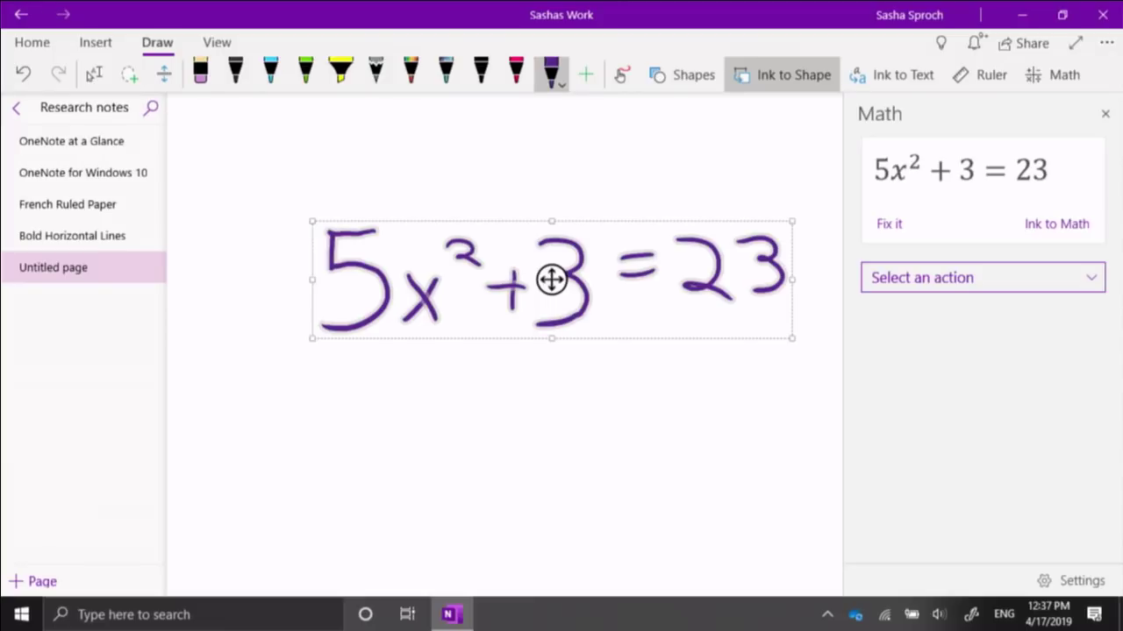
pyautogui.click(1054, 221)
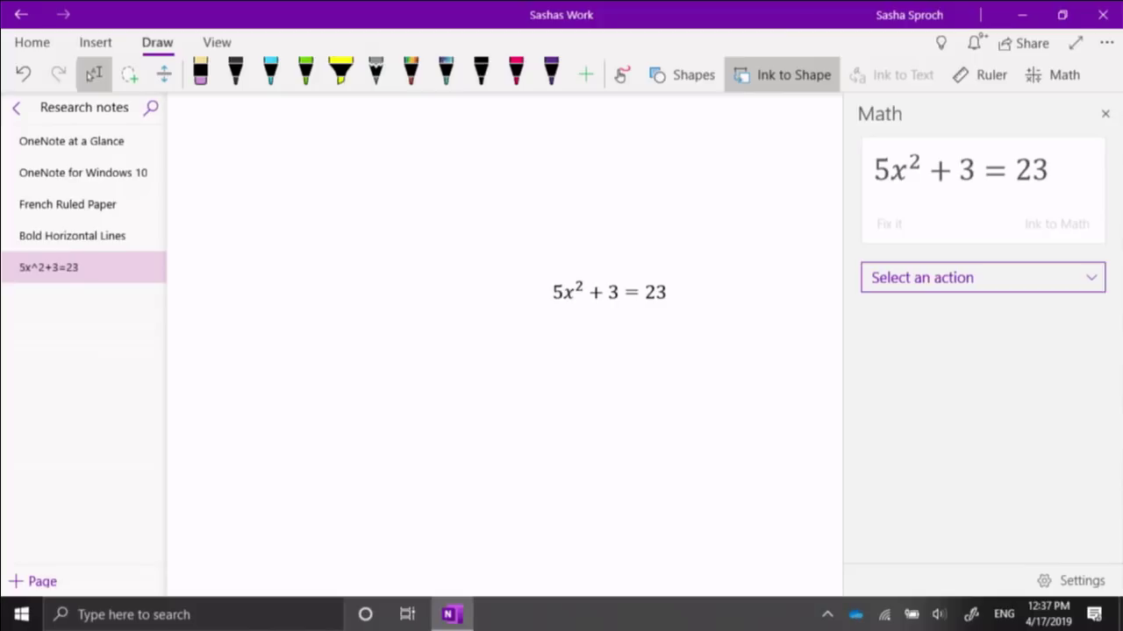
# Step: Solve the equation for x and show the solution as Short Steps by Finding Square Root
pyautogui.click(982, 278)
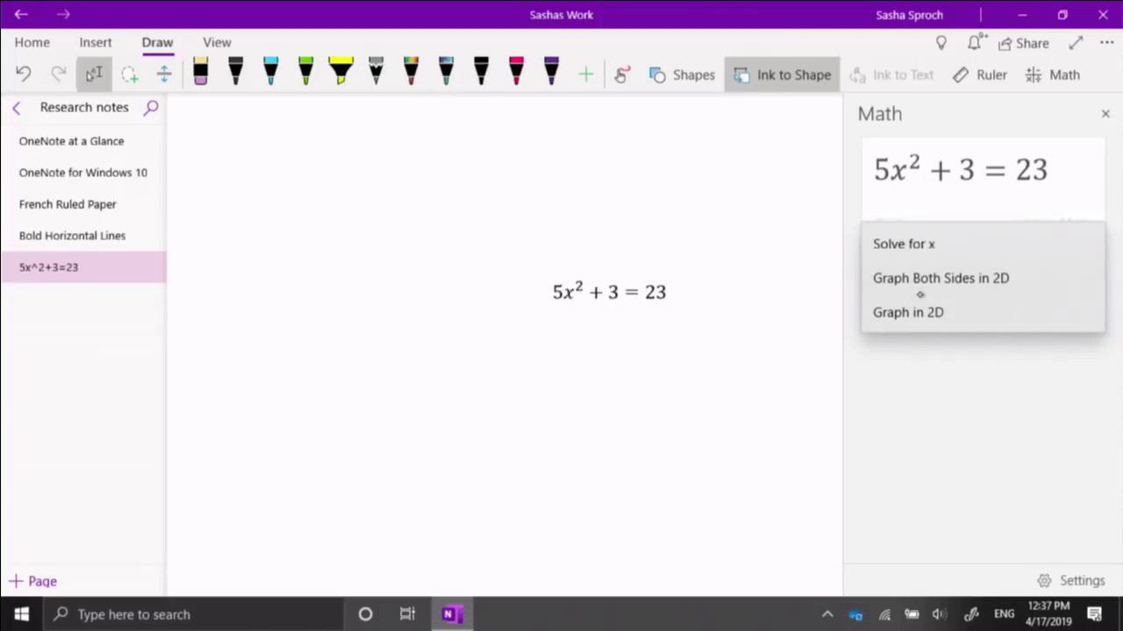
pyautogui.click(905, 245)
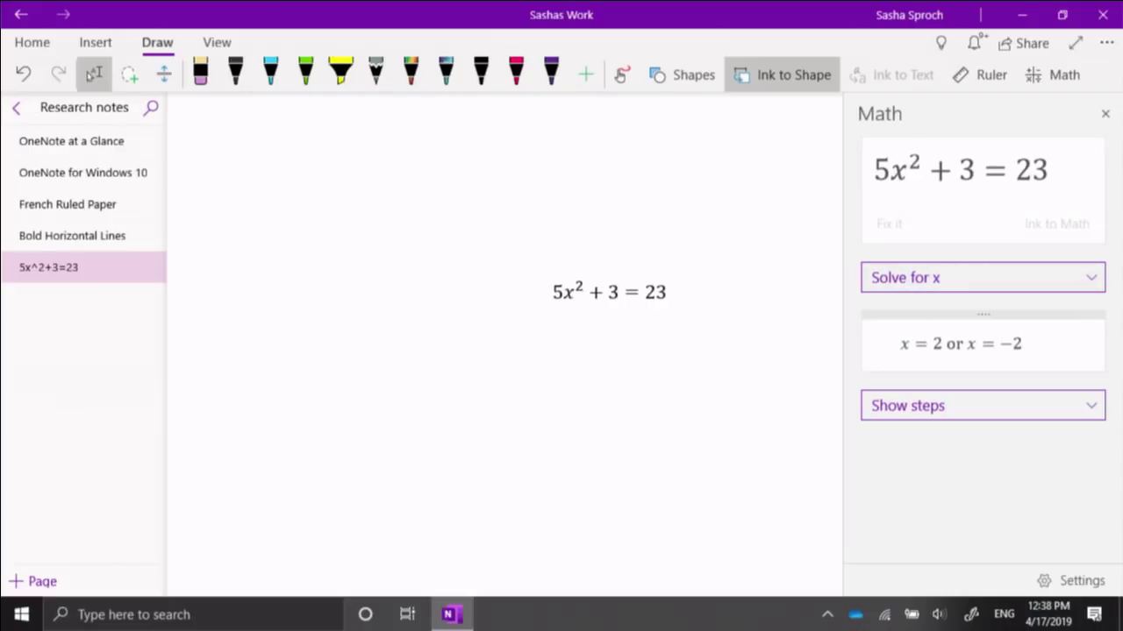
pyautogui.click(910, 399)
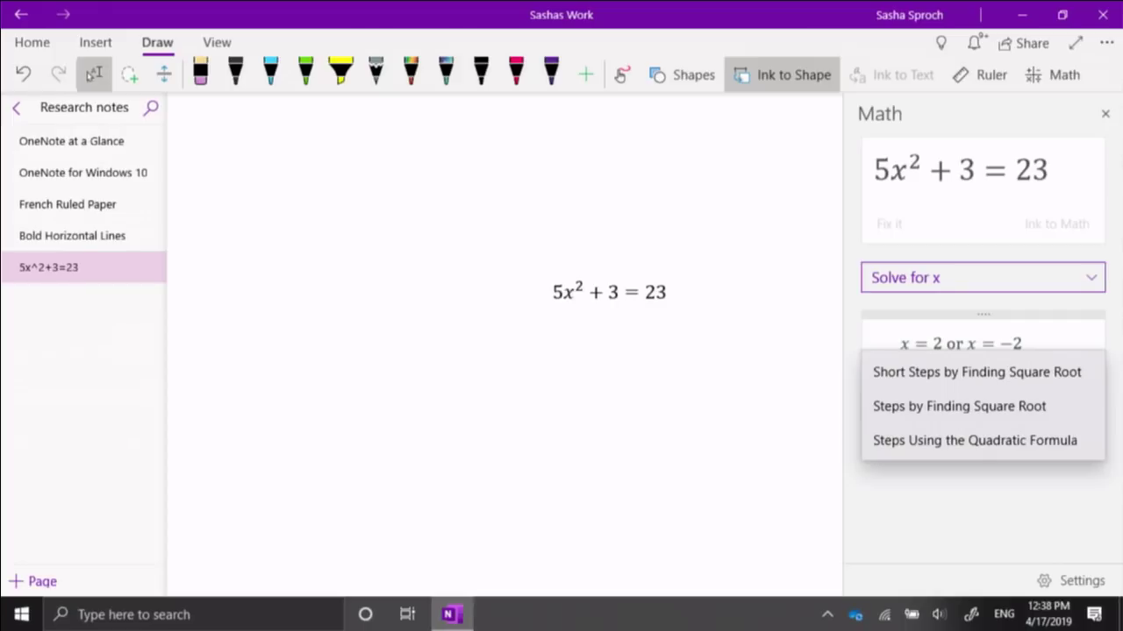
pyautogui.click(914, 372)
pyautogui.scroll(-3, 983, 504)
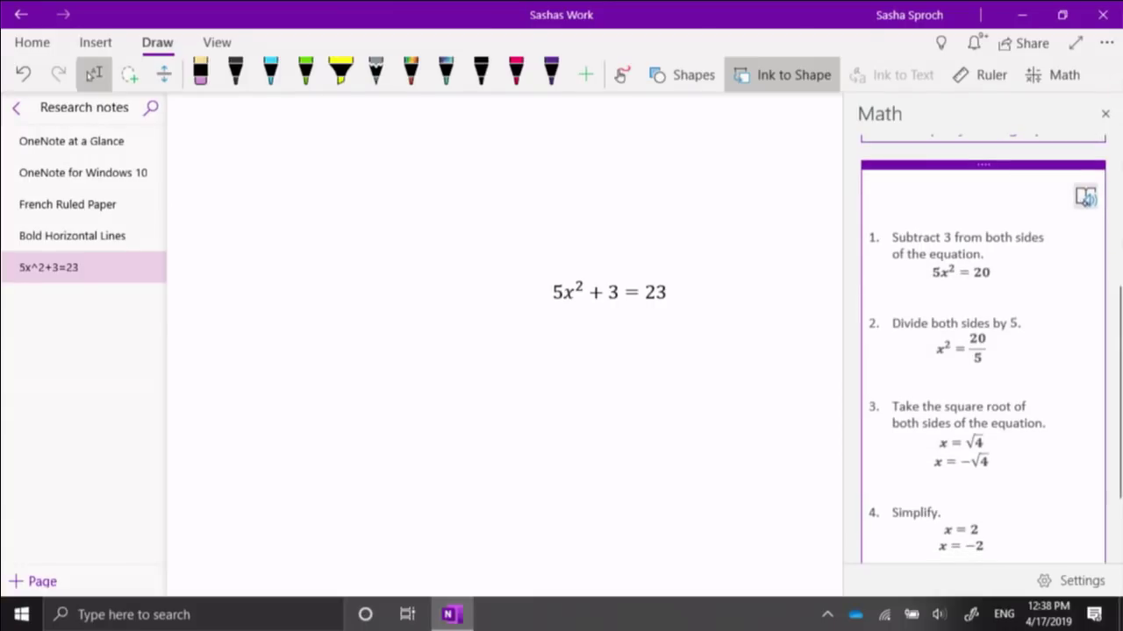
# Step: Insert the short solution steps from the Math assistant onto the page beneath the typed equation and review them
pyautogui.click(1086, 198)
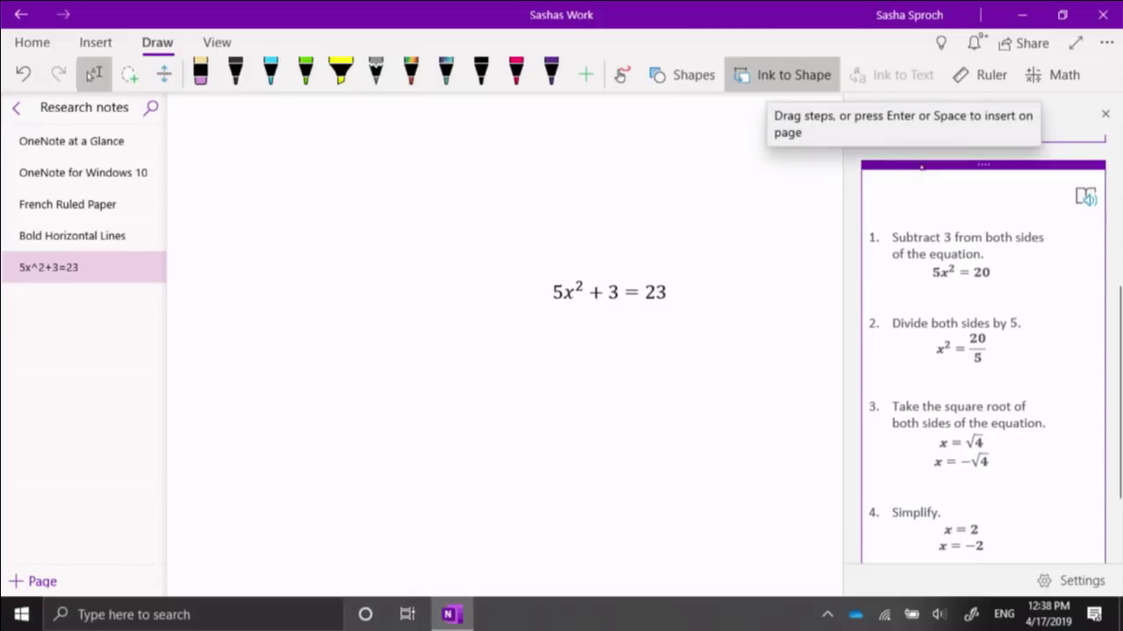
pyautogui.moveTo(913, 179); pyautogui.dragTo(896, 214)
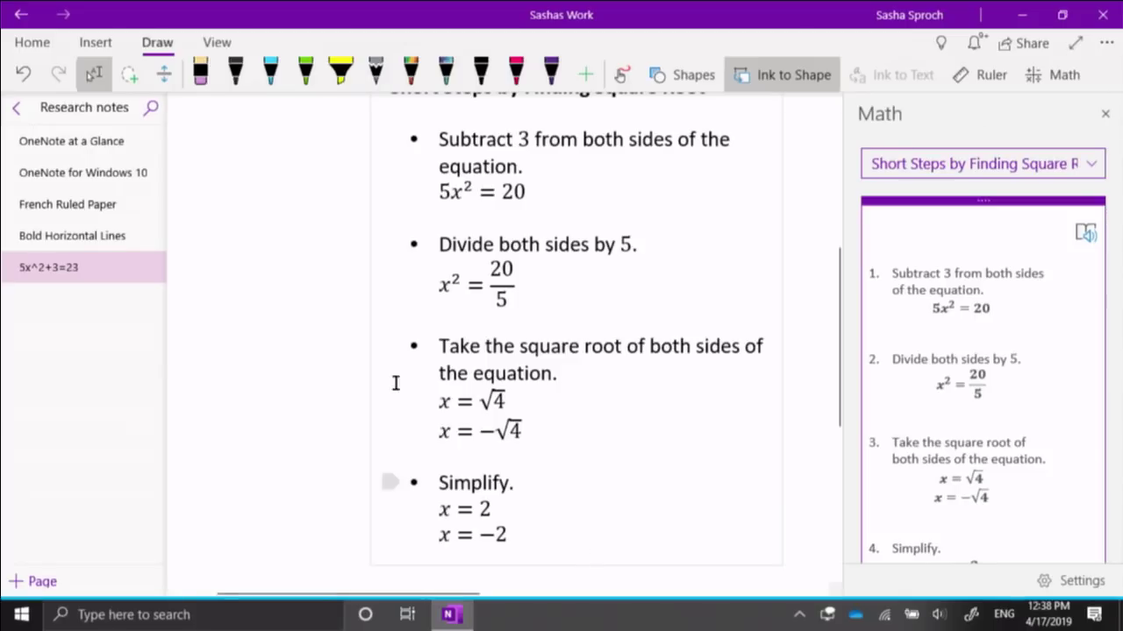
pyautogui.scroll(5, 283, 236)
pyautogui.hscroll(1, 364, 188)
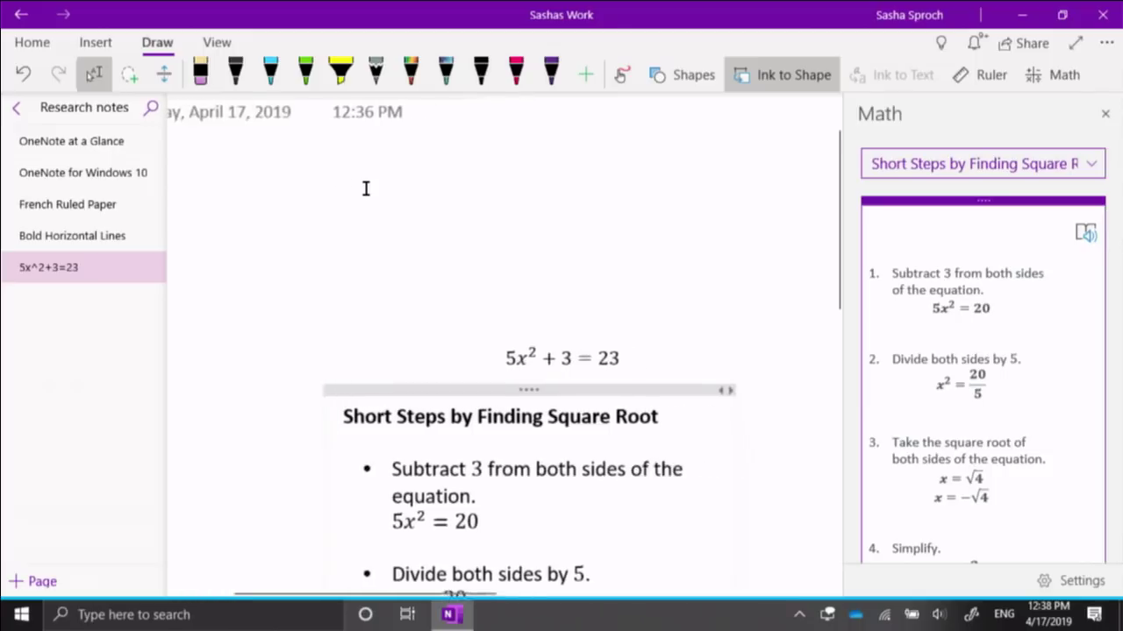
pyautogui.scroll(-5, 364, 188)
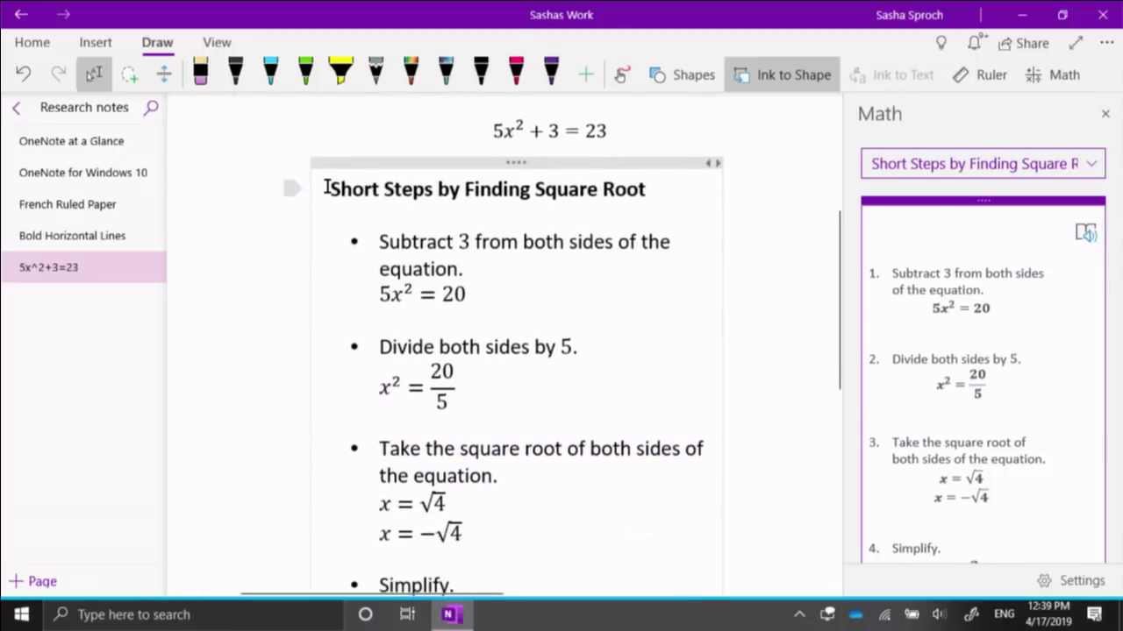